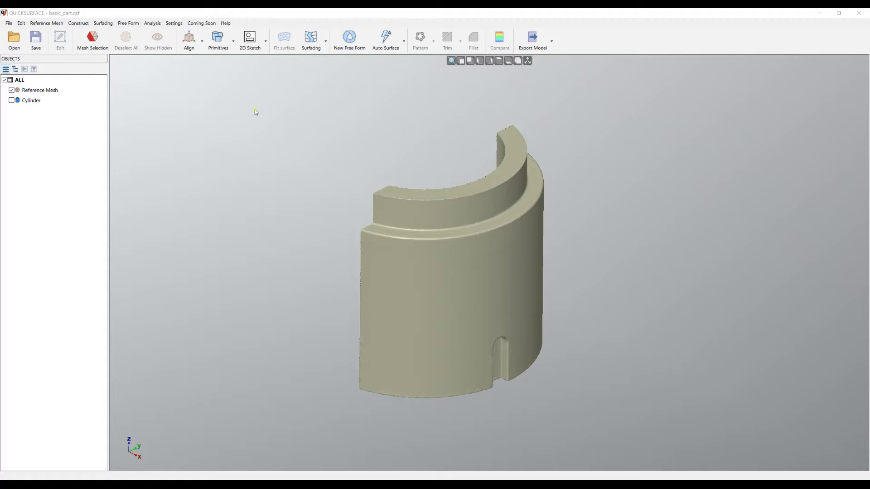
Start a new 2D Sketch to bring up the Create Sketch plane setup
{"action": "left_click", "coordinate": [250, 39]}
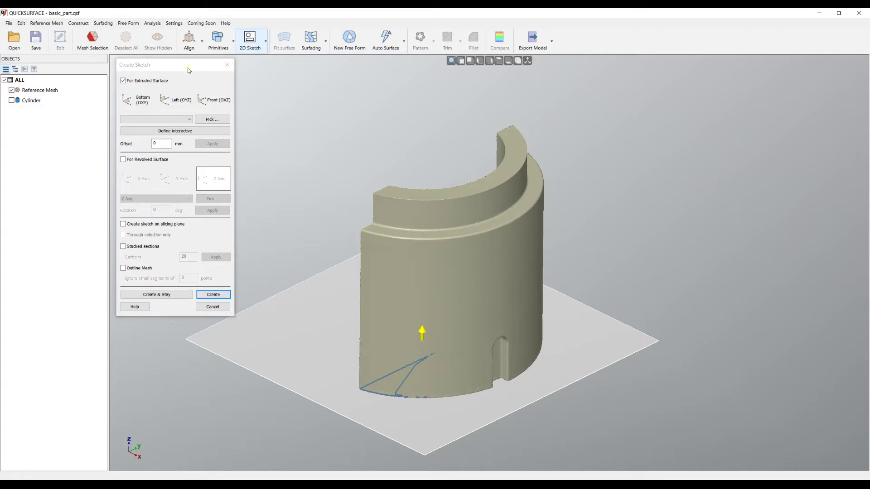
Compare Left (OYZ) and Bottom (OXY), keep Bottom, and lift the plane to 51.2 mm
{"action": "left_click", "coordinate": [188, 100]}
{"action": "left_click", "coordinate": [139, 103]}
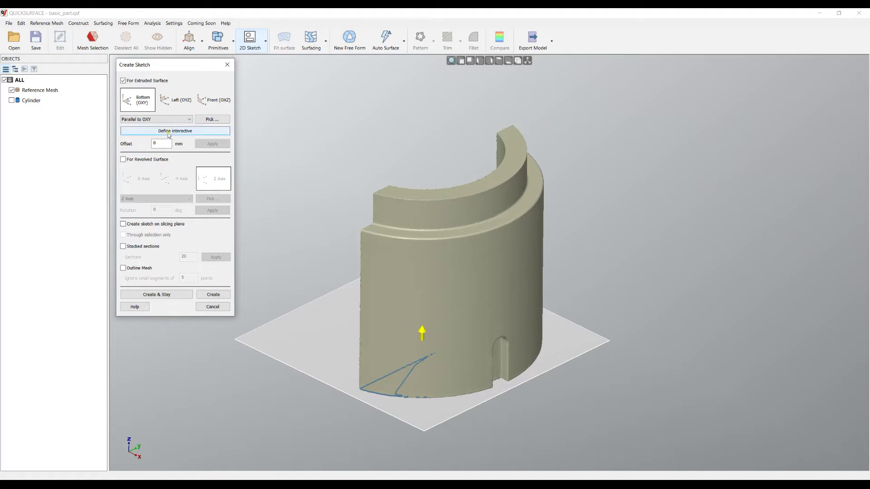
{"action": "left_click", "coordinate": [188, 108]}
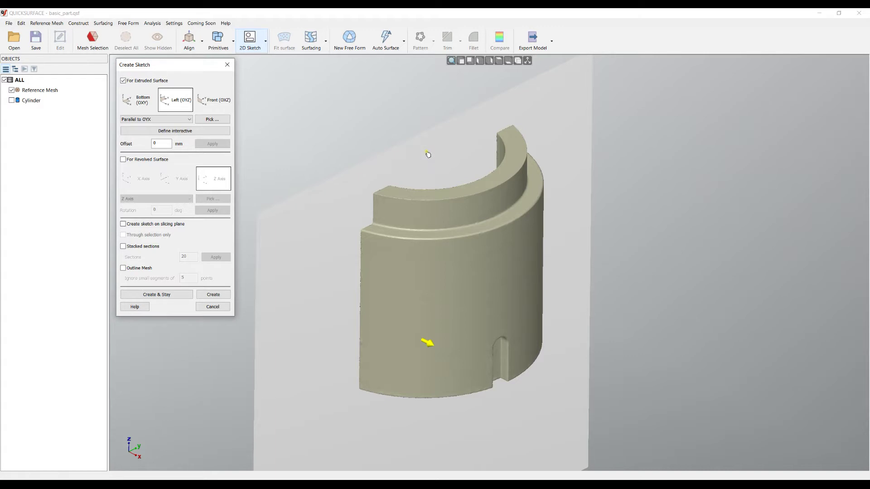
{"action": "left_click", "coordinate": [136, 101]}
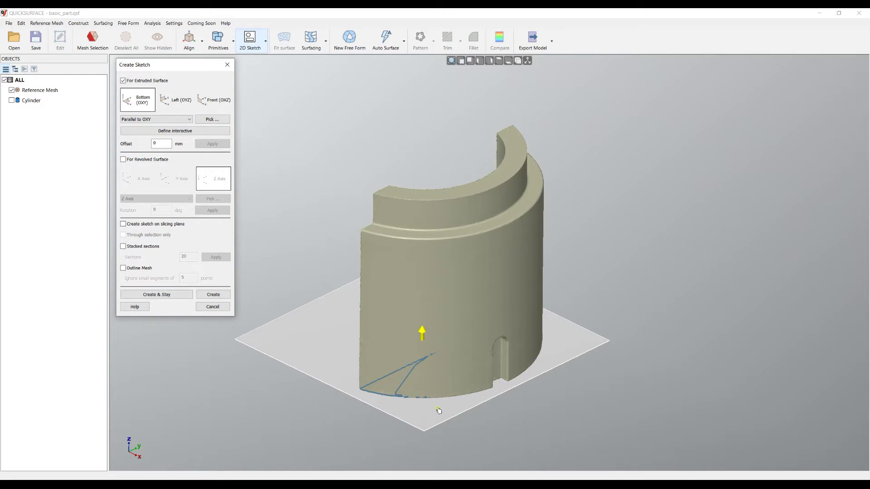
{"action": "left_click_drag", "start_coordinate": [438, 411], "coordinate": [449, 351]}
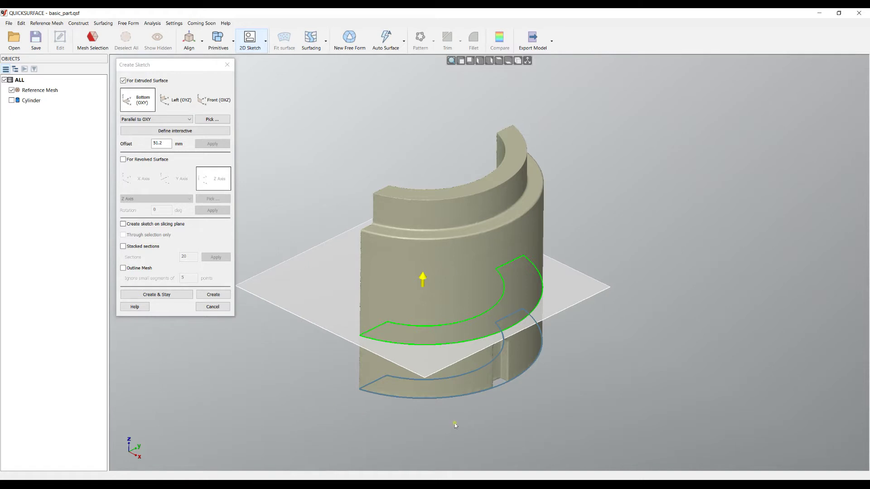
Raise the horizontal sketch plane to a 141.866 mm offset through the part's upper step
{"action": "scroll", "coordinate": [390, 399], "scroll_direction": "up", "scroll_amount": 3}
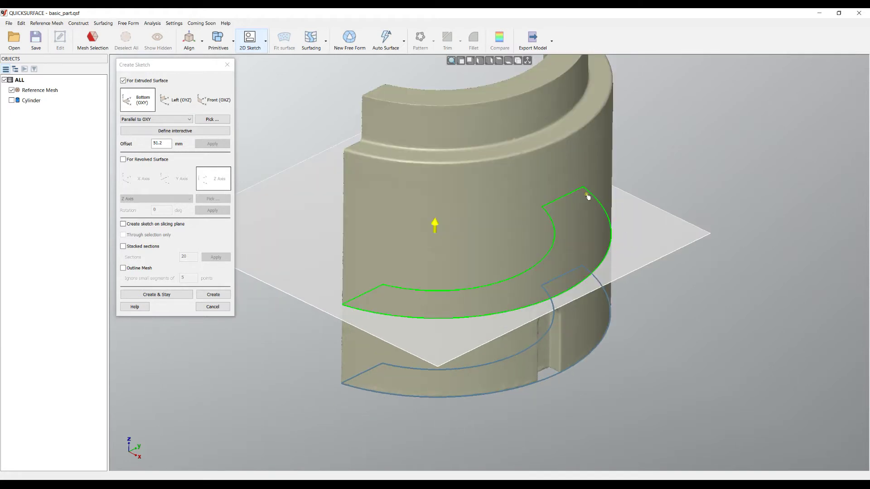
{"action": "mouse_move", "coordinate": [497, 225]}
{"action": "right_mouse_down"}
{"action": "mouse_move", "coordinate": [496, 165]}
{"action": "mouse_move", "coordinate": [492, 186]}
{"action": "mouse_move", "coordinate": [526, 208]}
{"action": "right_mouse_up"}
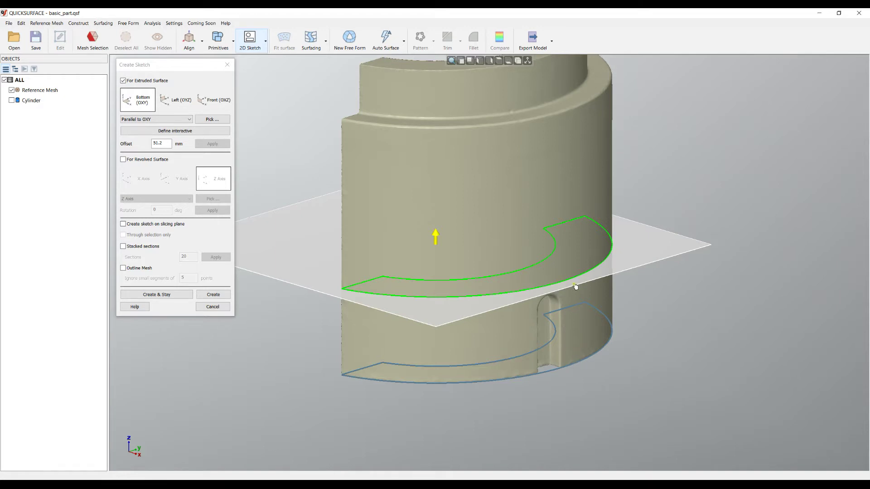
{"action": "left_click_drag", "start_coordinate": [575, 287], "coordinate": [583, 156]}
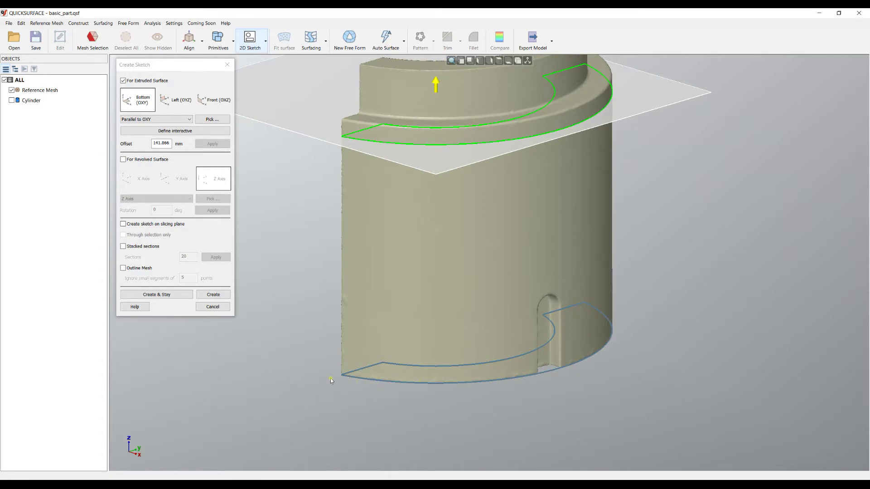
{"action": "scroll", "coordinate": [350, 357], "scroll_direction": "down", "scroll_amount": 3}
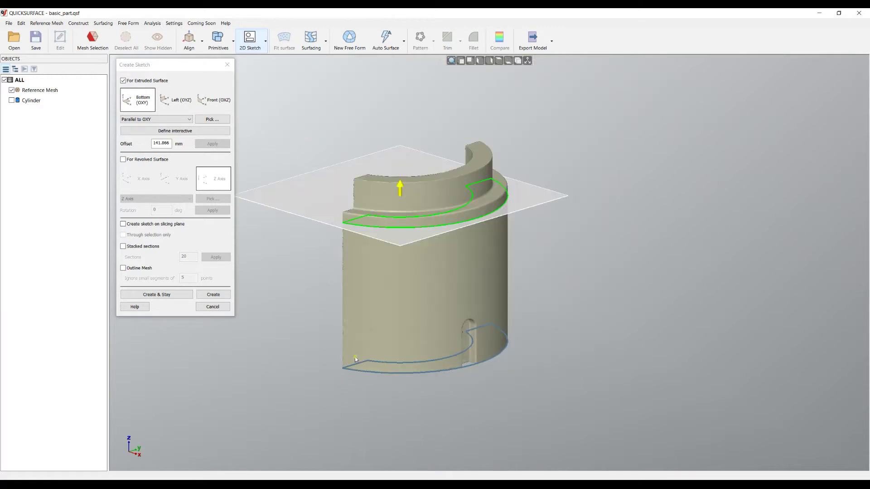
Define a slanted sketch plane from a two-point line drawn across the part
{"action": "left_click", "coordinate": [165, 120]}
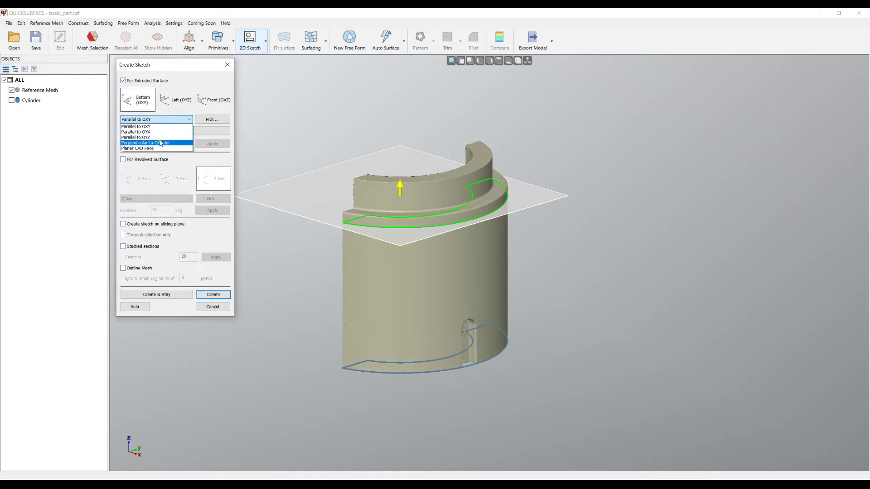
{"action": "left_click", "coordinate": [172, 119]}
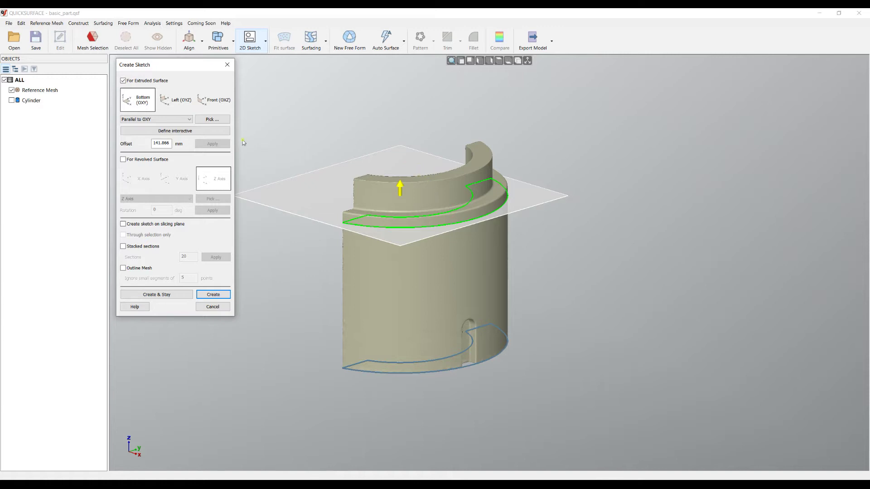
{"action": "left_click", "coordinate": [180, 132]}
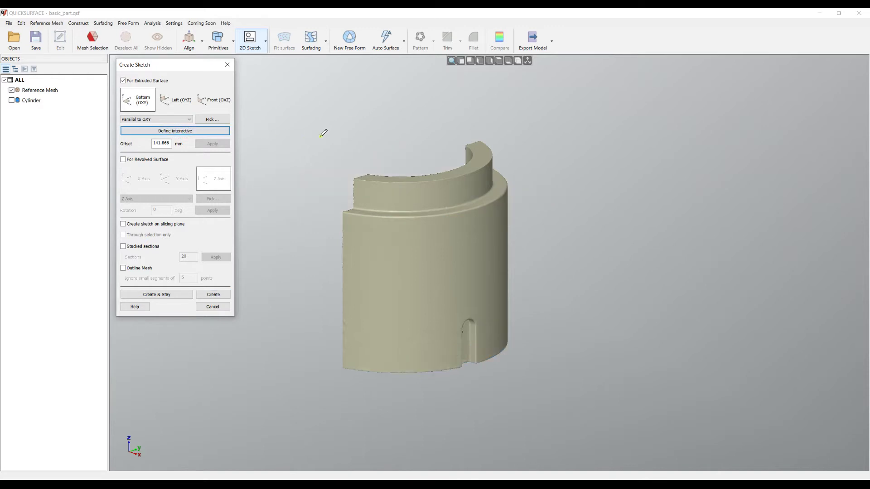
{"action": "left_click", "coordinate": [344, 118]}
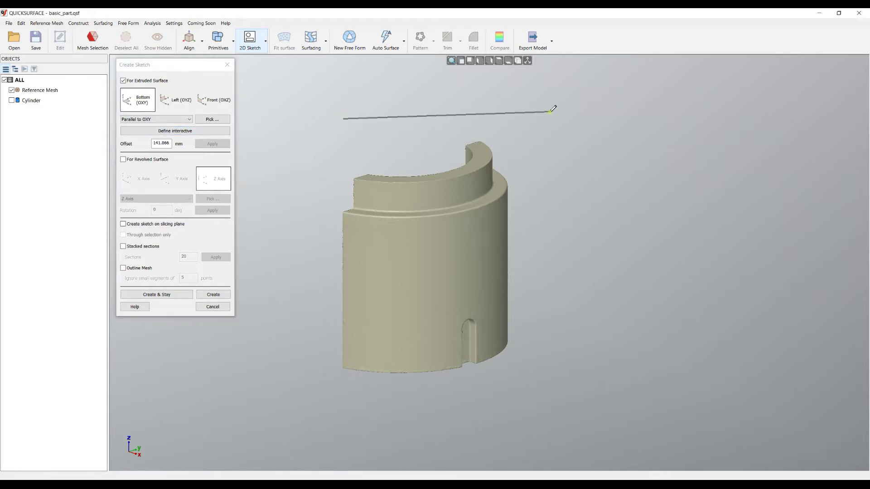
{"action": "left_click", "coordinate": [555, 294]}
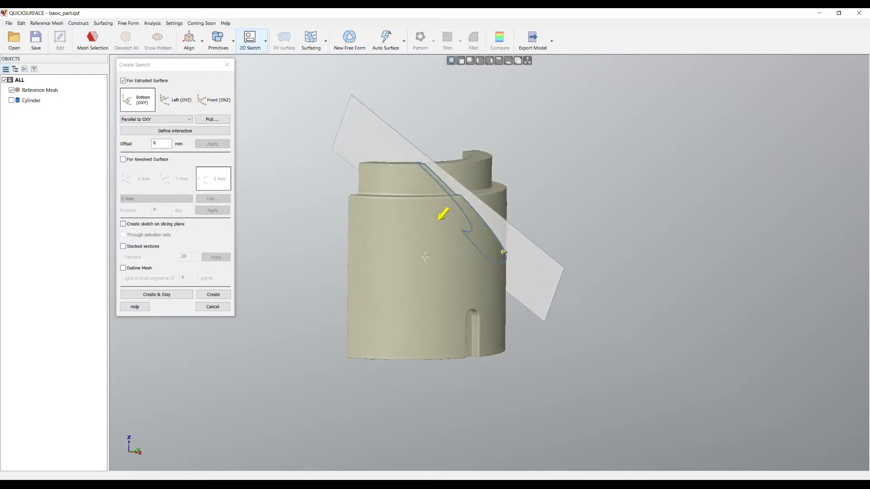
Offset the slanted plane to 26.36 mm, then reset to horizontal at 0 mm
{"action": "scroll", "coordinate": [413, 173], "scroll_direction": "up", "scroll_amount": 3}
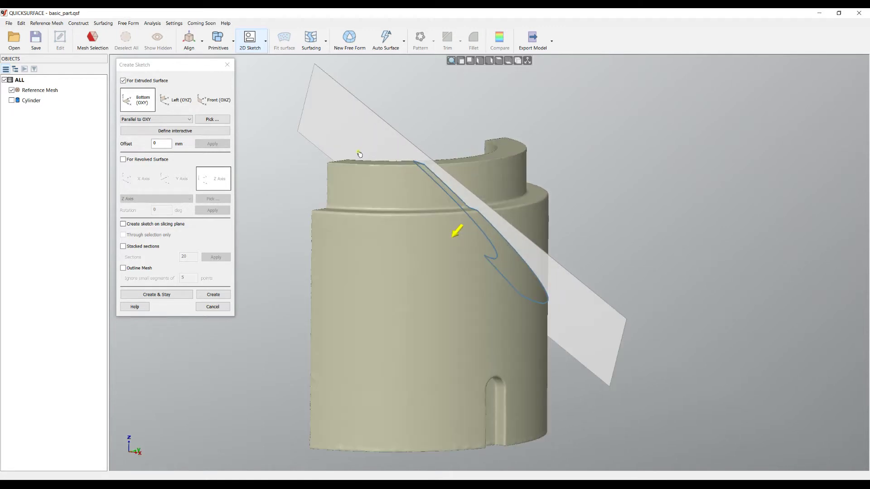
{"action": "left_click_drag", "start_coordinate": [458, 234], "coordinate": [430, 265]}
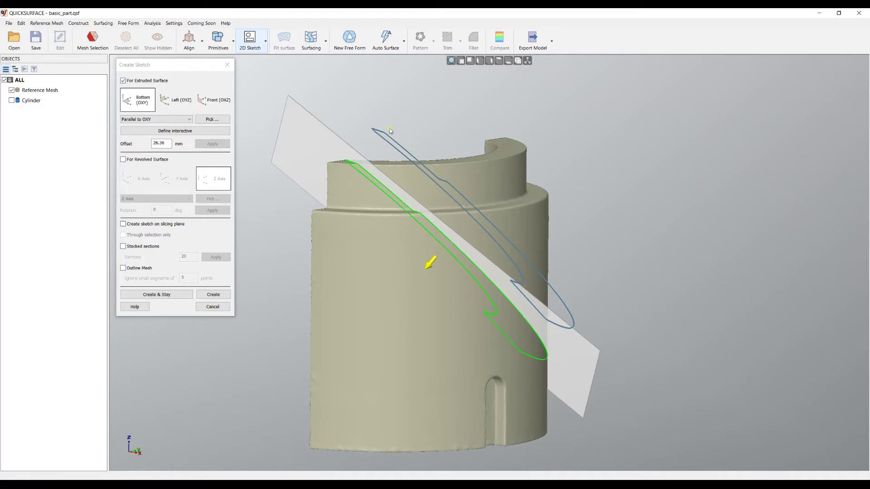
{"action": "left_click", "coordinate": [137, 103]}
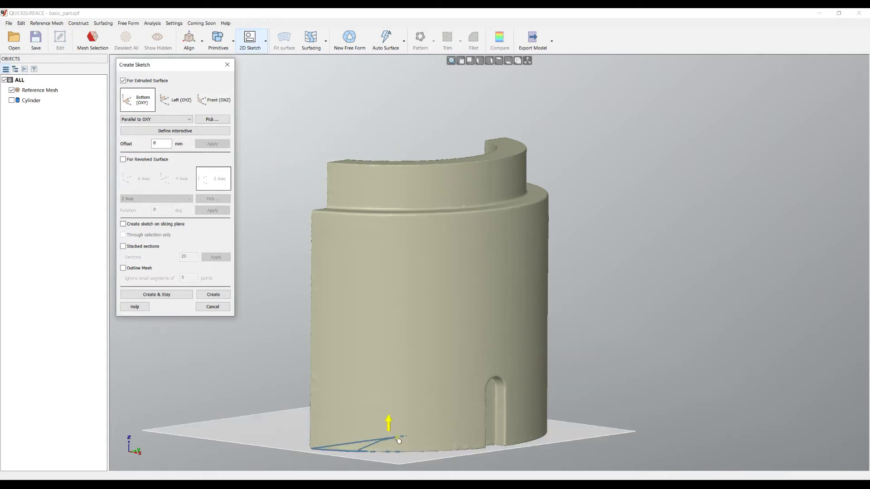
Slice the part horizontally at 65.799 mm and create a sketch on the slicing plane
{"action": "left_click_drag", "start_coordinate": [388, 424], "coordinate": [402, 307]}
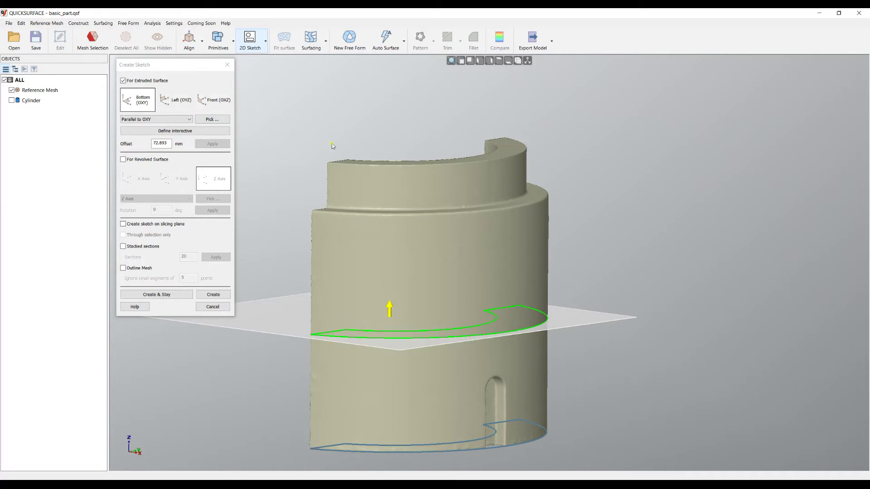
{"action": "left_click", "coordinate": [137, 225]}
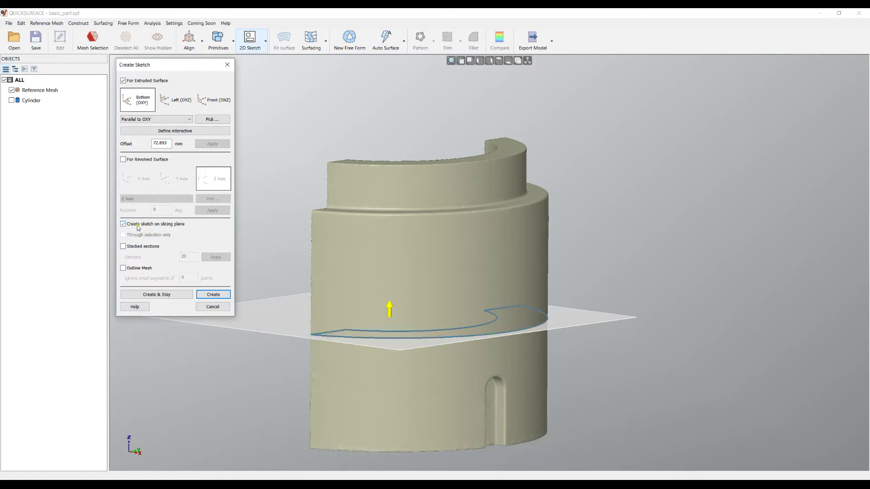
{"action": "left_click_drag", "start_coordinate": [390, 309], "coordinate": [384, 367]}
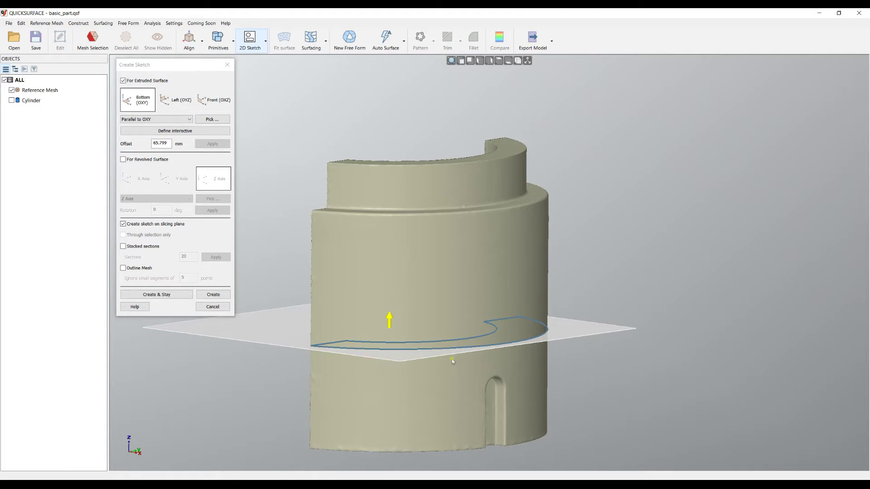
{"action": "right_click_drag", "start_coordinate": [502, 378], "coordinate": [521, 374]}
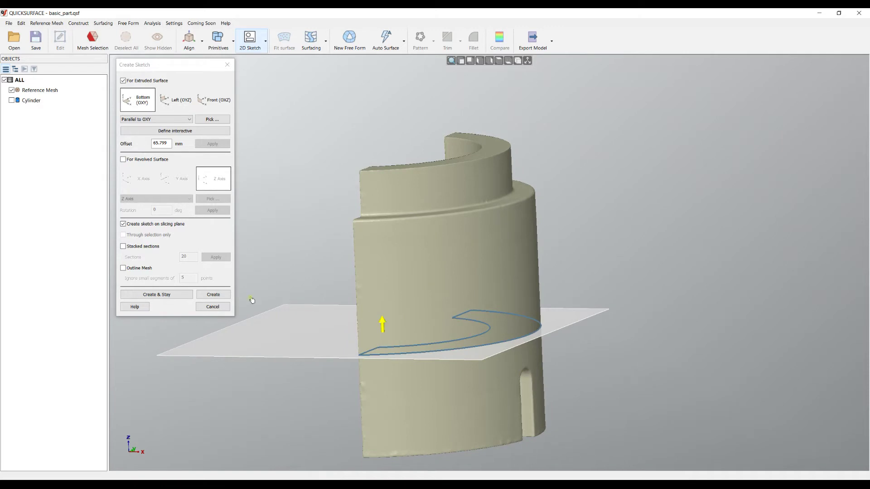
{"action": "left_click", "coordinate": [219, 297]}
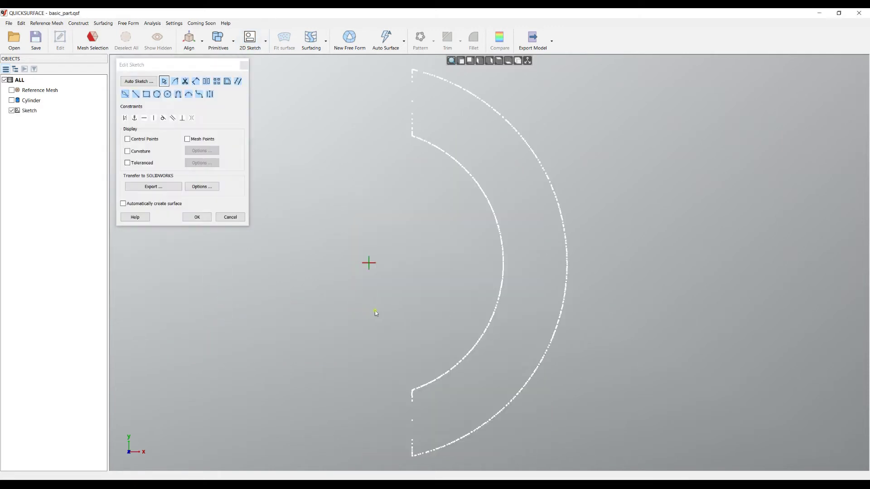
{"action": "left_click", "coordinate": [197, 217]}
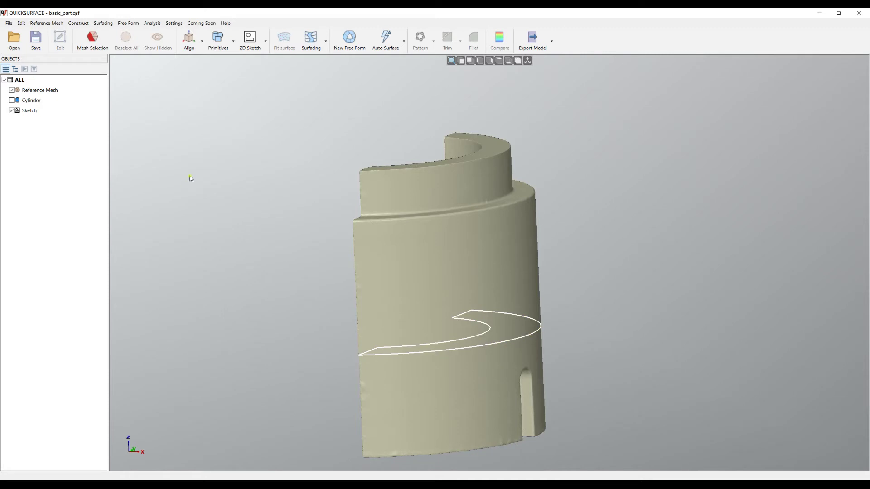
{"action": "left_click", "coordinate": [250, 38]}
{"action": "left_click_drag", "start_coordinate": [390, 427], "coordinate": [388, 322]}
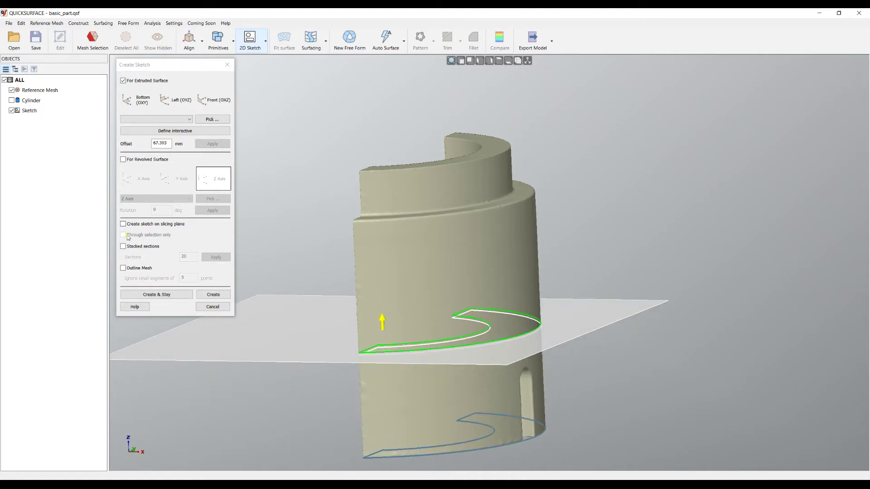
{"action": "left_click", "coordinate": [213, 295]}
{"action": "left_click", "coordinate": [197, 217]}
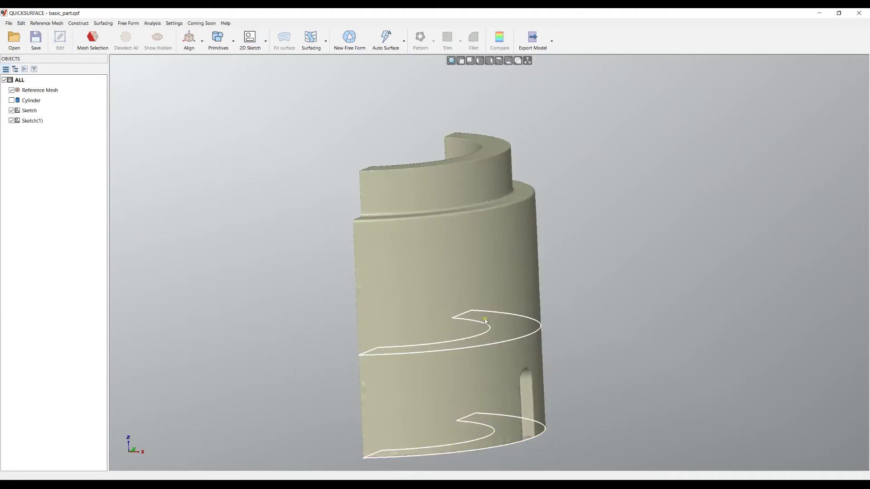
{"action": "scroll", "coordinate": [535, 274], "scroll_direction": "down", "scroll_amount": 3}
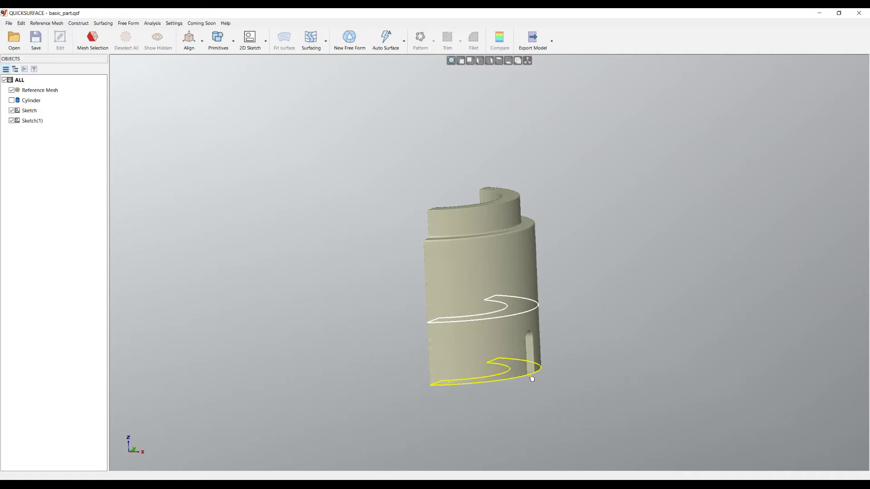
{"action": "mouse_move", "coordinate": [577, 369]}
{"action": "right_mouse_down"}
{"action": "mouse_move", "coordinate": [583, 397]}
{"action": "mouse_move", "coordinate": [569, 391]}
{"action": "right_mouse_up"}
{"action": "scroll", "coordinate": [569, 392], "scroll_direction": "up", "scroll_amount": 3}
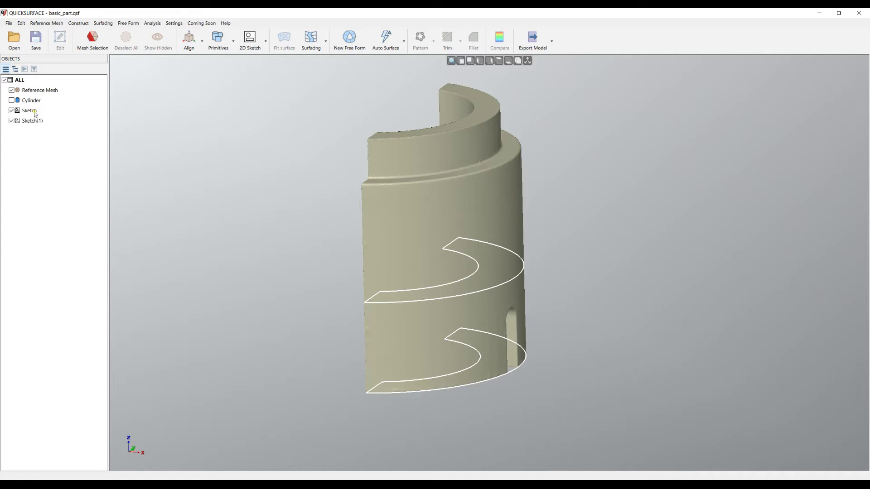
{"action": "left_click", "coordinate": [250, 40]}
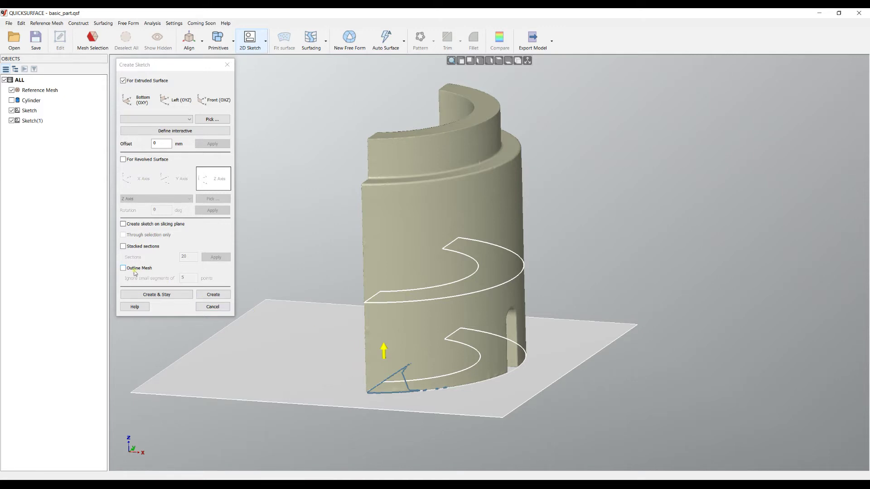
Preview the base footprint with Outline Mesh from top view, then choose a revolved-surface sketch
{"action": "key", "text": "t"}
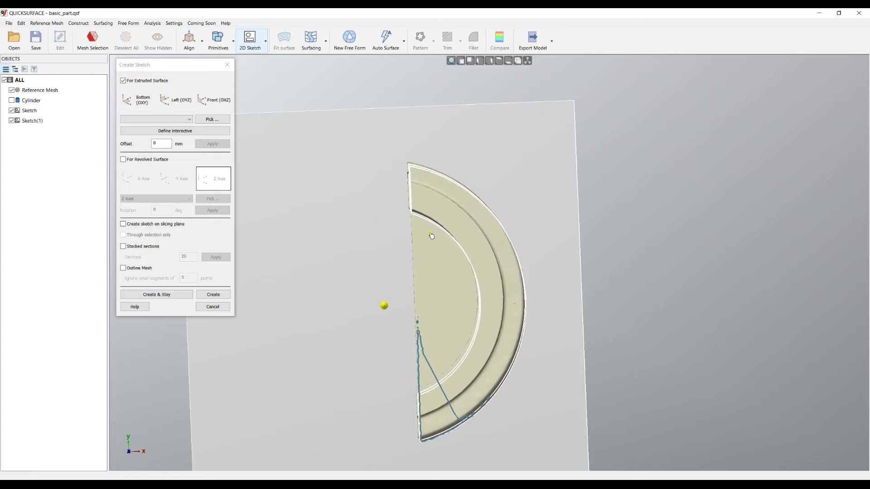
{"action": "left_click", "coordinate": [124, 267]}
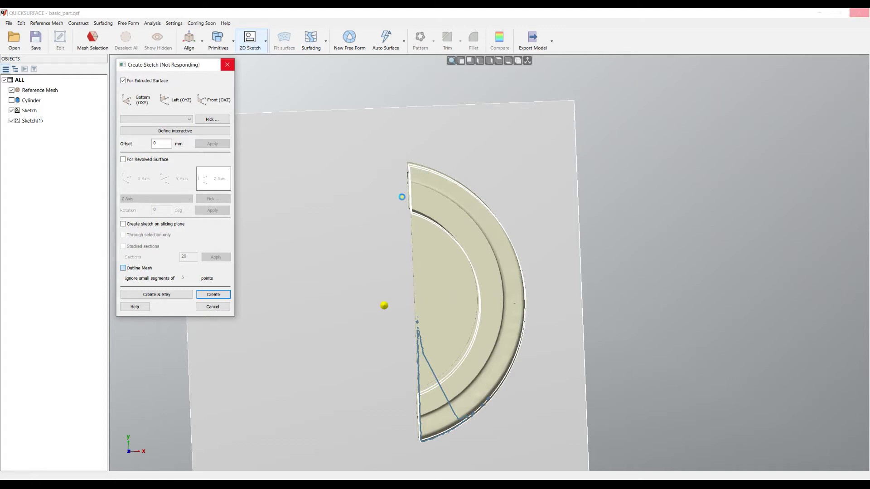
{"action": "mouse_move", "coordinate": [385, 313]}
{"action": "right_mouse_down"}
{"action": "mouse_move", "coordinate": [379, 169]}
{"action": "mouse_move", "coordinate": [398, 284]}
{"action": "mouse_move", "coordinate": [388, 204]}
{"action": "mouse_move", "coordinate": [521, 385]}
{"action": "right_mouse_up"}
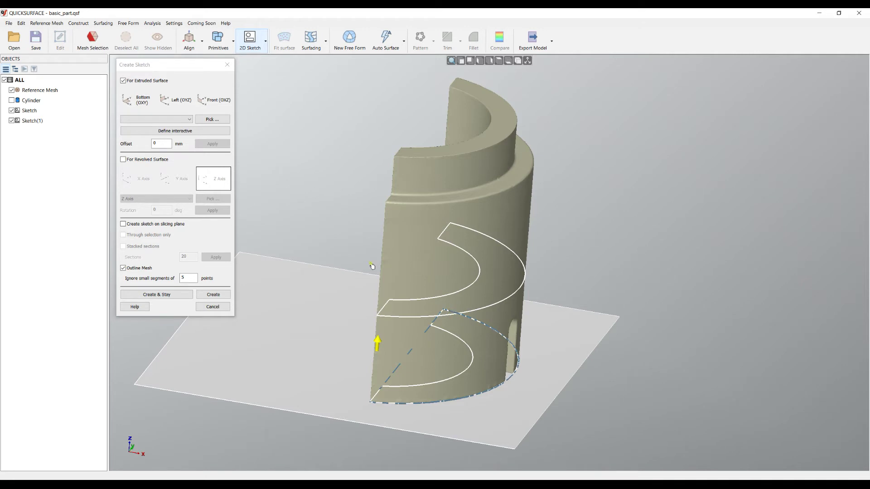
{"action": "left_click", "coordinate": [134, 163]}
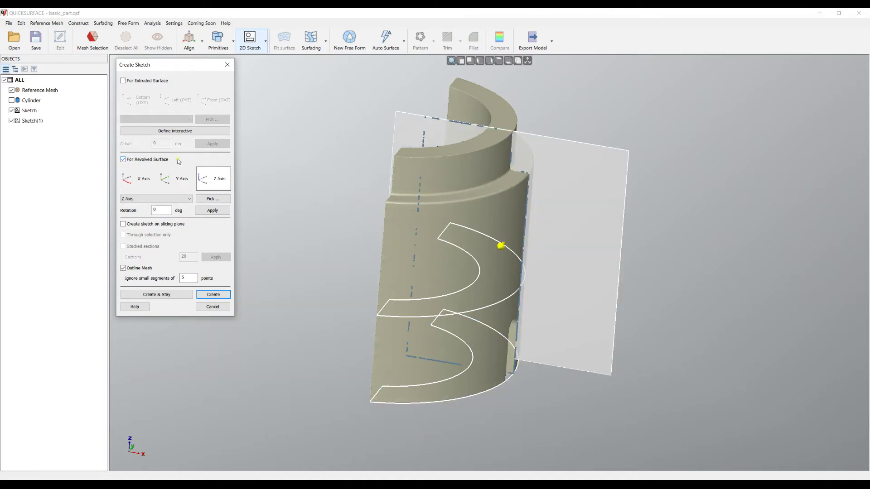
Try a revolved section plane at 47.566°, hide Sketch and Sketch(1), then cancel it
{"action": "left_click", "coordinate": [129, 269]}
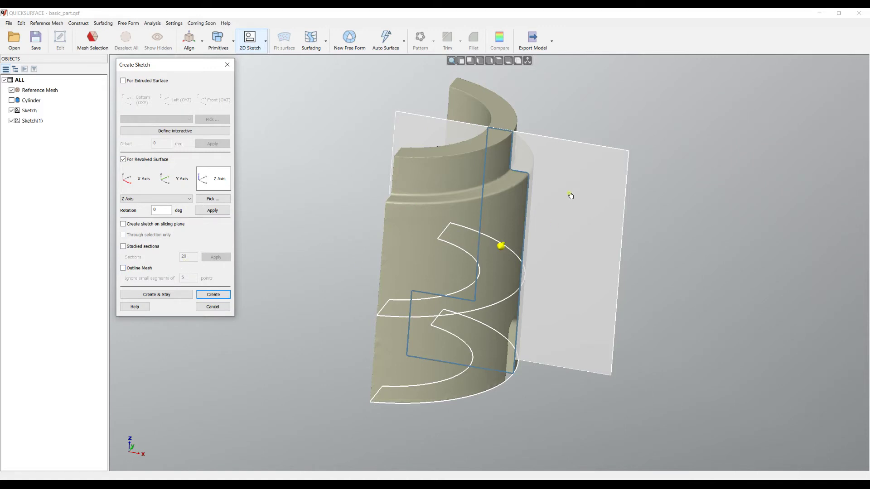
{"action": "left_click_drag", "start_coordinate": [567, 196], "coordinate": [515, 252]}
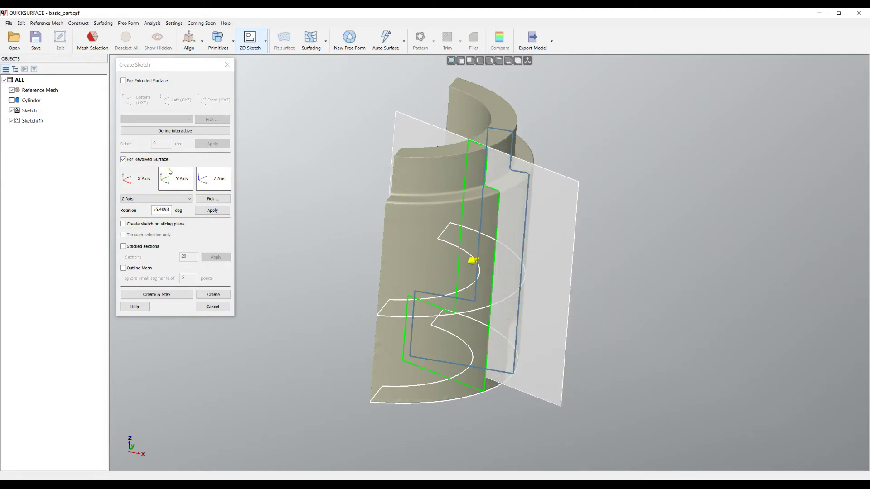
{"action": "mouse_move", "coordinate": [358, 230]}
{"action": "right_mouse_down"}
{"action": "mouse_move", "coordinate": [355, 249]}
{"action": "mouse_move", "coordinate": [365, 255]}
{"action": "right_mouse_up"}
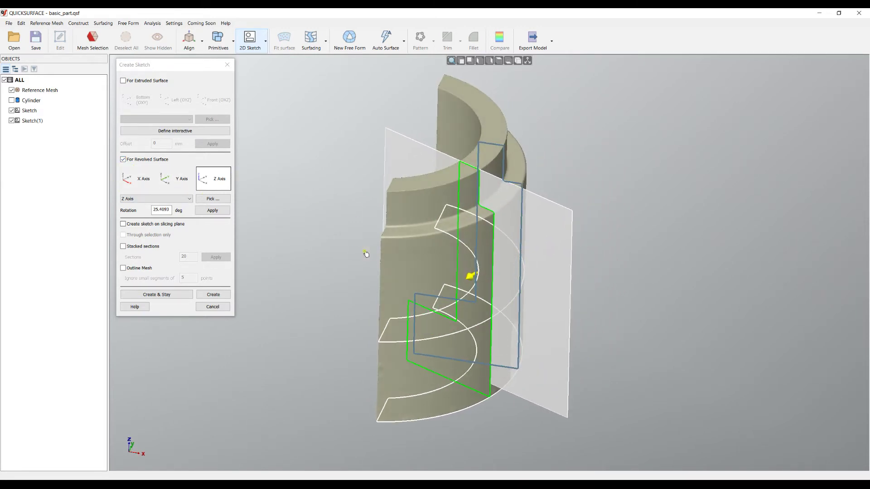
{"action": "left_click", "coordinate": [11, 110]}
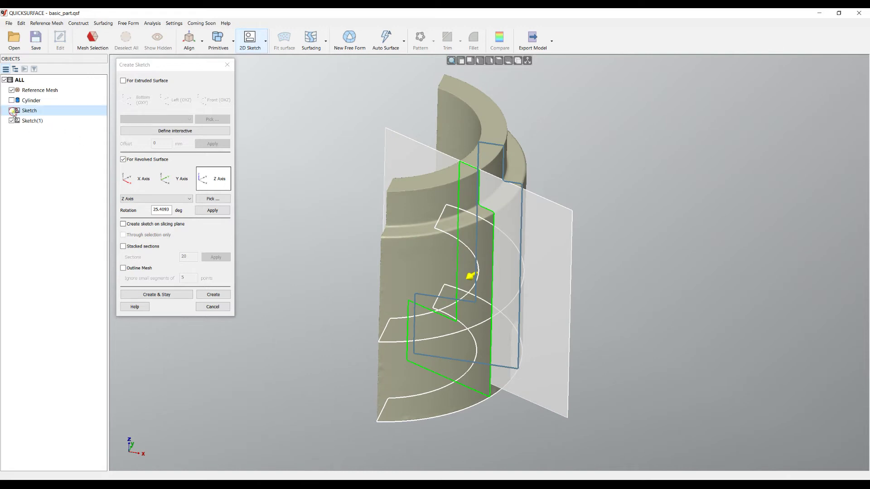
{"action": "left_click", "coordinate": [12, 120]}
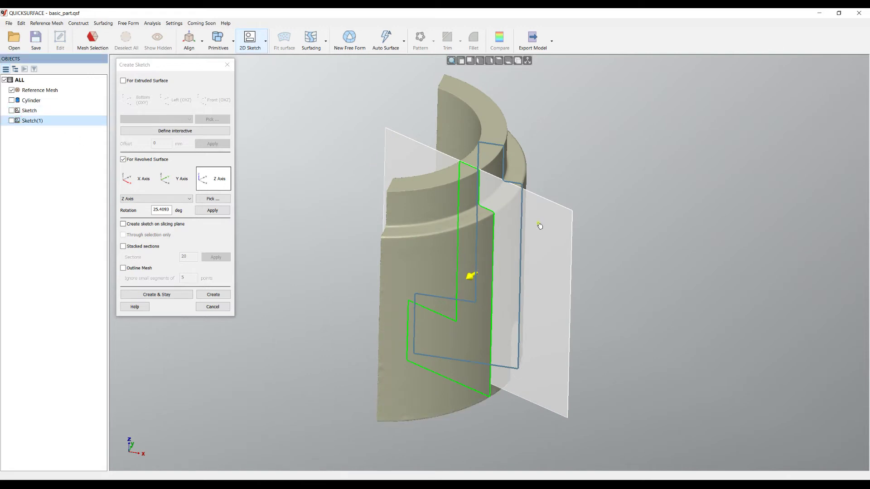
{"action": "left_click_drag", "start_coordinate": [526, 234], "coordinate": [485, 275]}
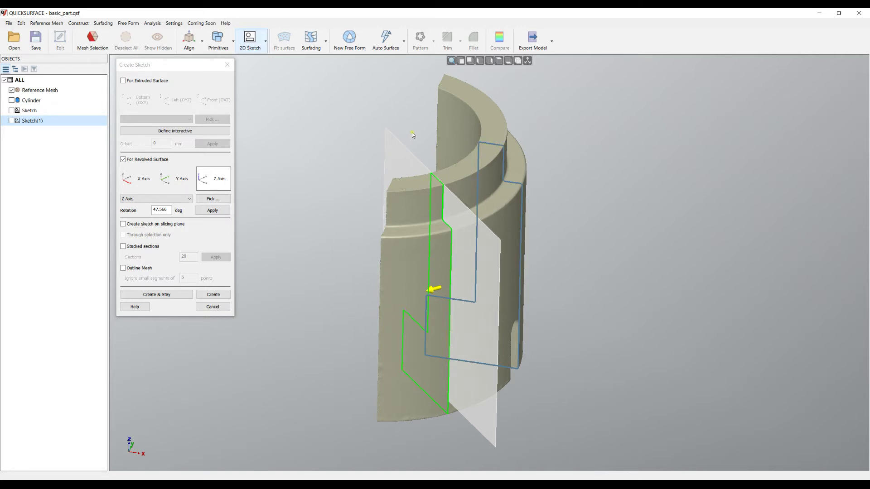
{"action": "left_click", "coordinate": [153, 224]}
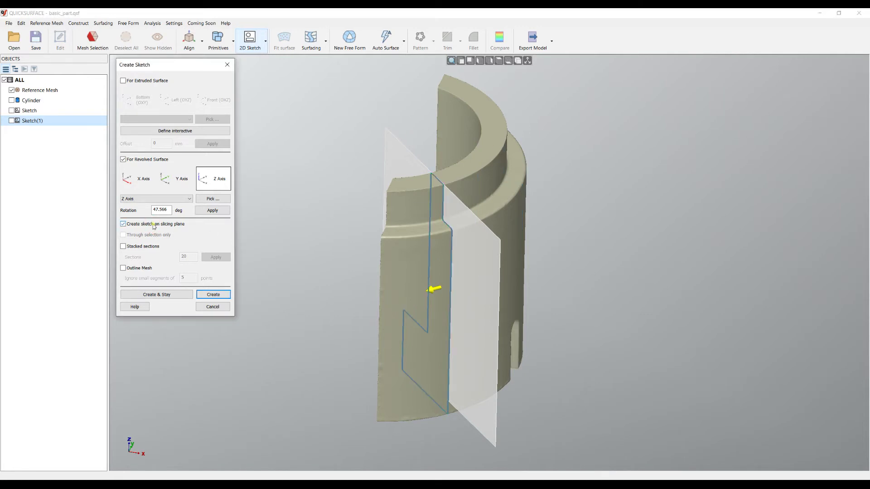
{"action": "left_click", "coordinate": [153, 225]}
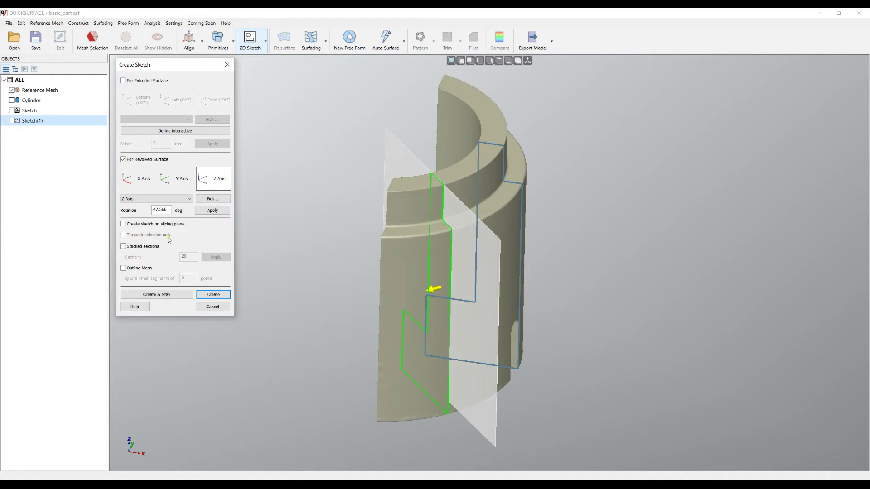
{"action": "left_click", "coordinate": [211, 307]}
Magic-wand select the outer cylindrical bands and top ring faces and confirm
{"action": "left_click", "coordinate": [86, 41]}
{"action": "left_click", "coordinate": [422, 204]}
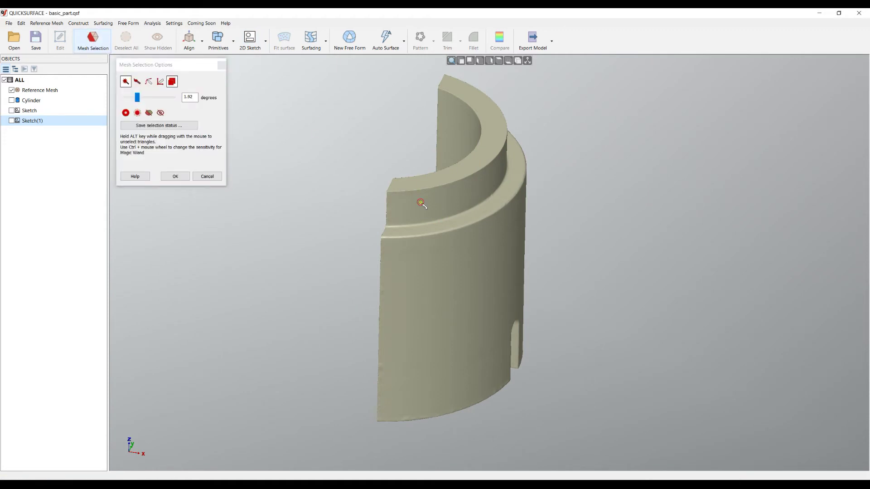
{"action": "left_click", "coordinate": [482, 208]}
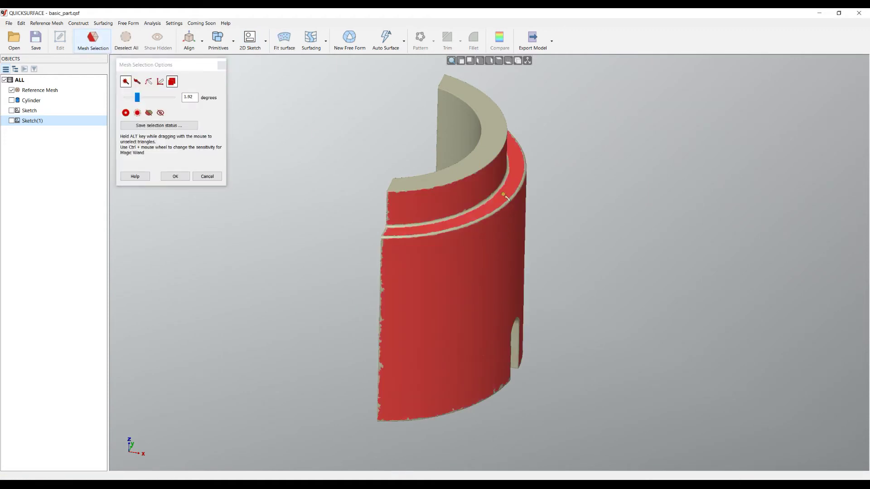
{"action": "left_click", "coordinate": [485, 156]}
{"action": "left_click", "coordinate": [172, 177]}
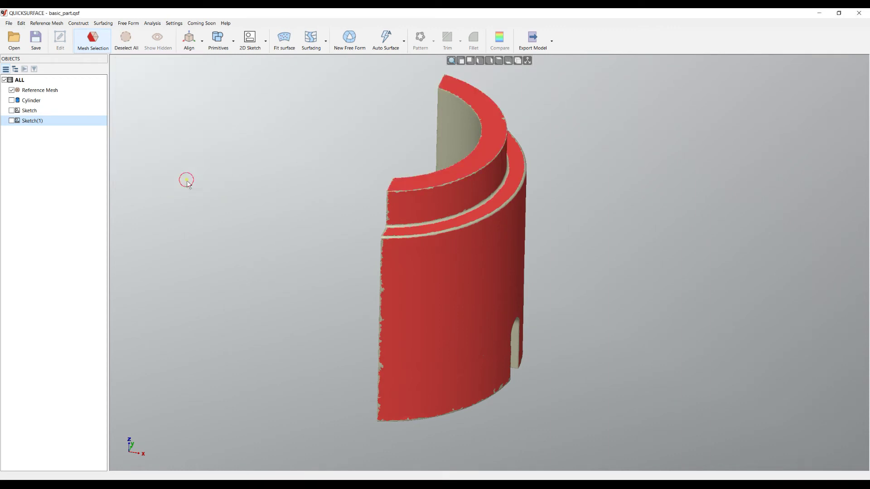
{"action": "left_click", "coordinate": [249, 39]}
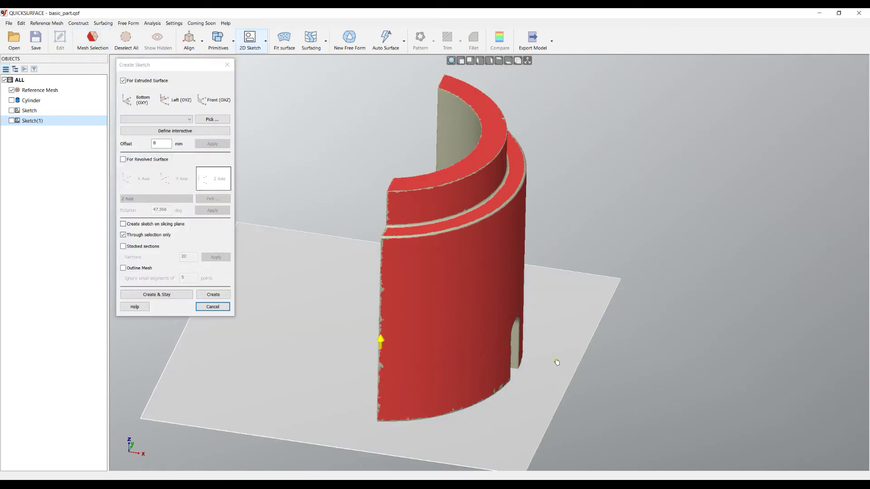
{"action": "left_click_drag", "start_coordinate": [558, 361], "coordinate": [553, 307]}
{"action": "scroll", "coordinate": [523, 367], "scroll_direction": "up", "scroll_amount": 5}
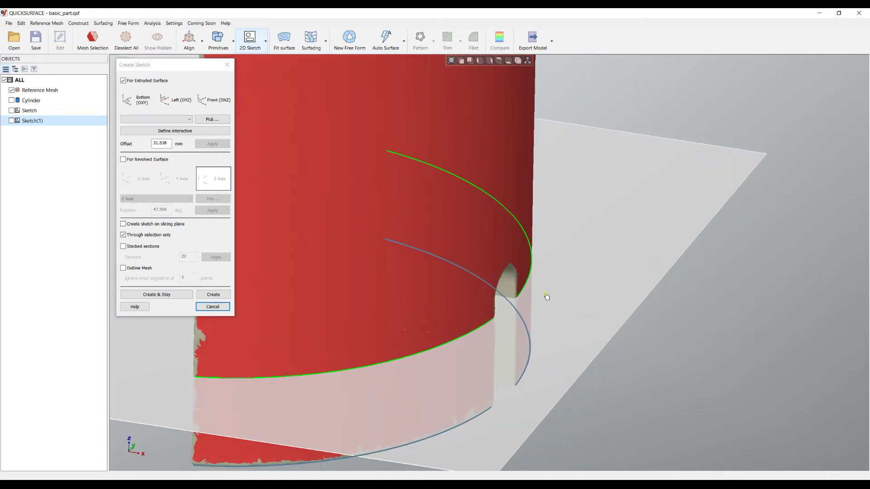
{"action": "scroll", "coordinate": [570, 287], "scroll_direction": "down", "scroll_amount": 2}
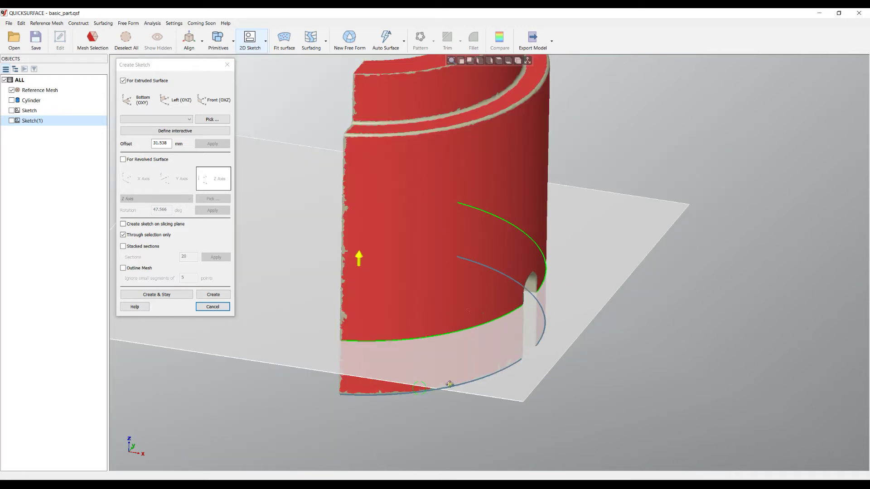
{"action": "right_click_drag", "start_coordinate": [450, 384], "coordinate": [356, 251]}
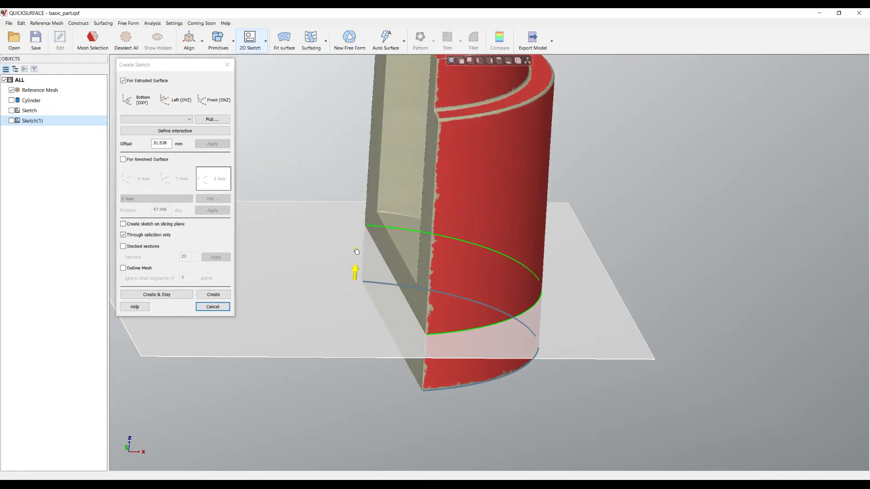
{"action": "left_click", "coordinate": [123, 236]}
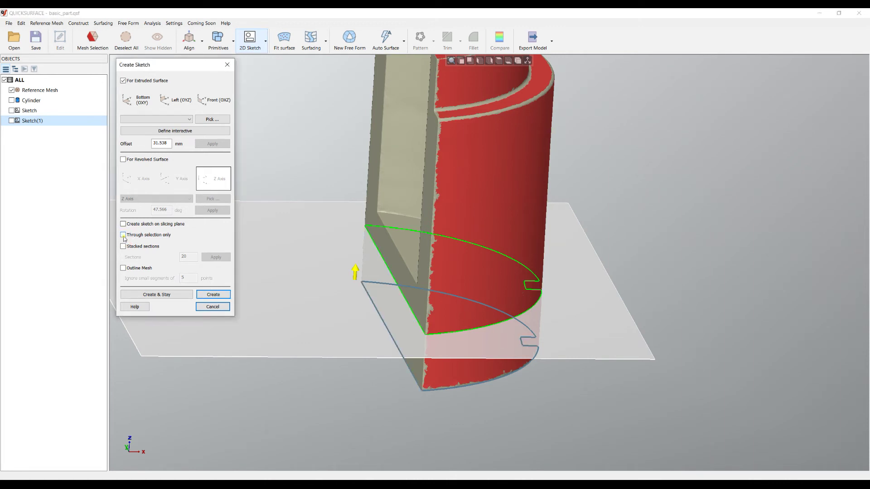
{"action": "left_click", "coordinate": [124, 235]}
{"action": "right_click_drag", "start_coordinate": [399, 340], "coordinate": [370, 348]}
{"action": "left_click", "coordinate": [214, 308]}
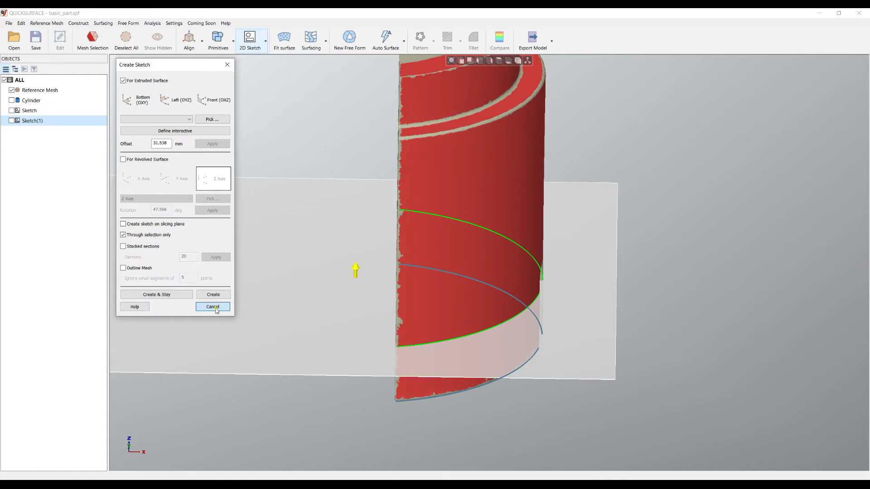
{"action": "left_click", "coordinate": [213, 308]}
{"action": "mouse_move", "coordinate": [497, 310]}
{"action": "right_mouse_down"}
{"action": "mouse_move", "coordinate": [476, 343]}
{"action": "mouse_move", "coordinate": [449, 306]}
{"action": "right_mouse_up"}
{"action": "scroll", "coordinate": [450, 306], "scroll_direction": "down", "scroll_amount": 3}
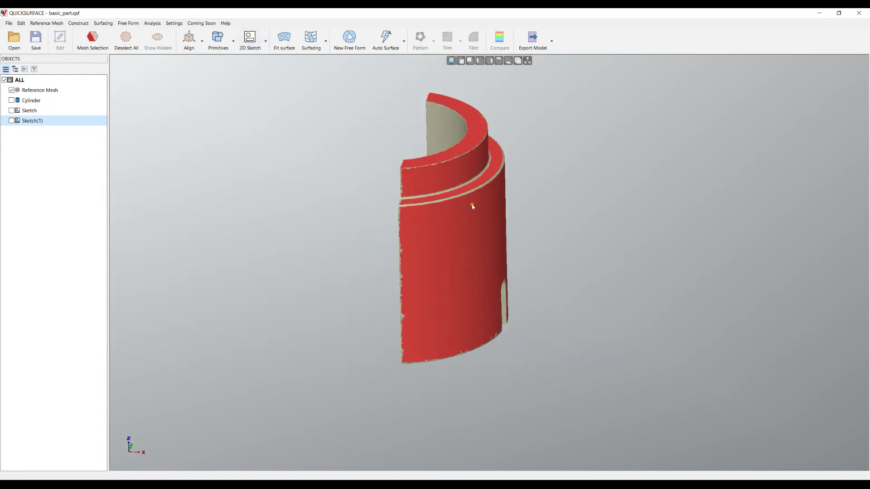
Open recent file impeller.qsf, discarding changes to basic_part.qsf
{"action": "scroll", "coordinate": [472, 207], "scroll_direction": "up", "scroll_amount": 2}
{"action": "left_click", "coordinate": [9, 20]}
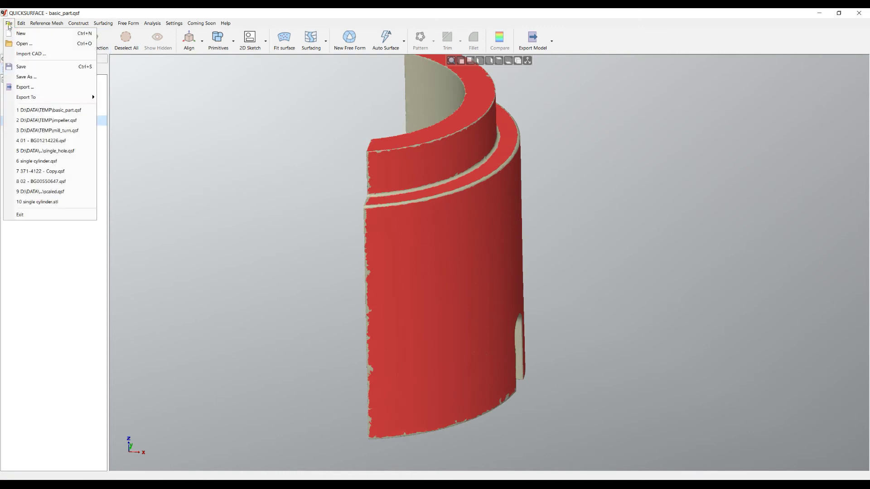
{"action": "left_click", "coordinate": [41, 122]}
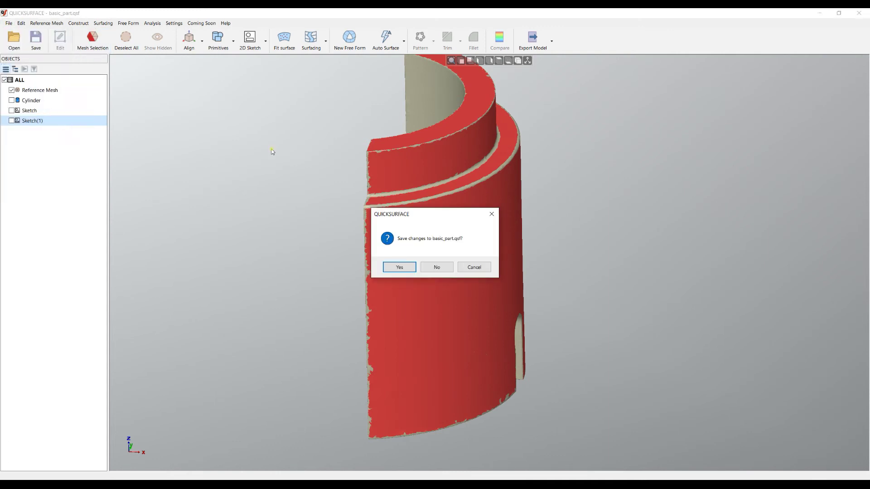
{"action": "left_click", "coordinate": [441, 267]}
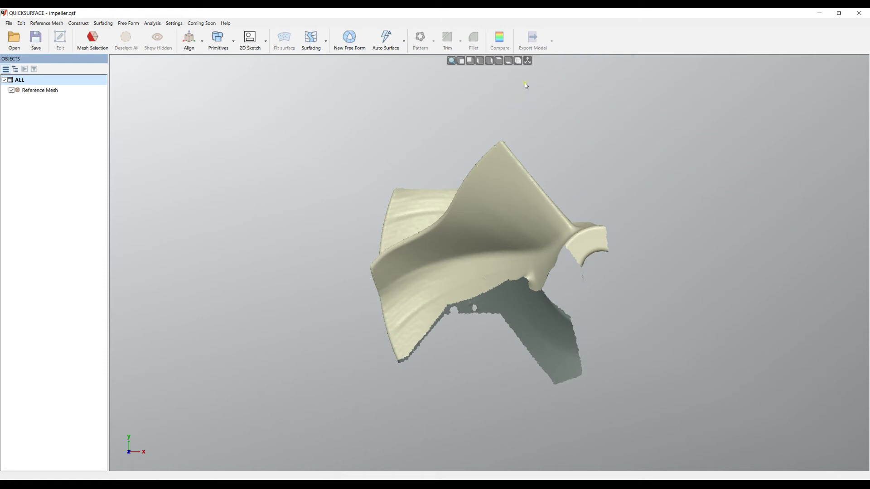
Turn on the coordinate grid and view the impeller mesh from the front
{"action": "left_click", "coordinate": [527, 60]}
{"action": "scroll", "coordinate": [493, 294], "scroll_direction": "down", "scroll_amount": 3}
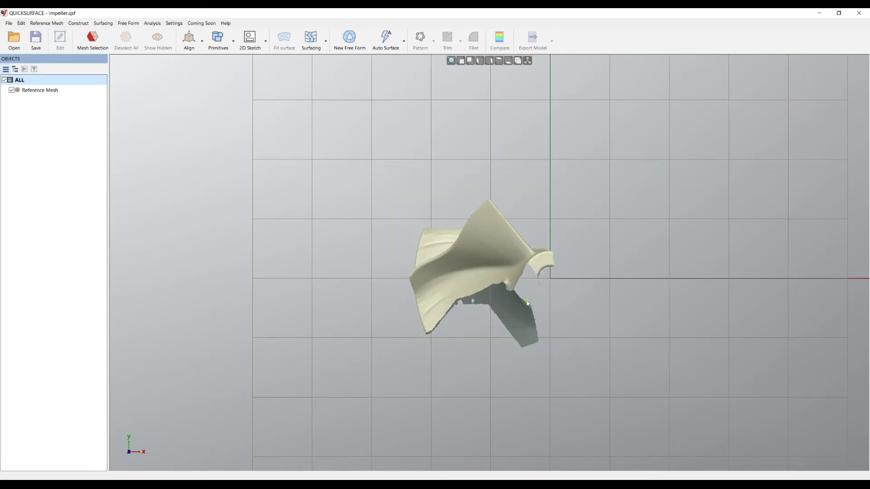
{"action": "scroll", "coordinate": [572, 300], "scroll_direction": "up", "scroll_amount": 2}
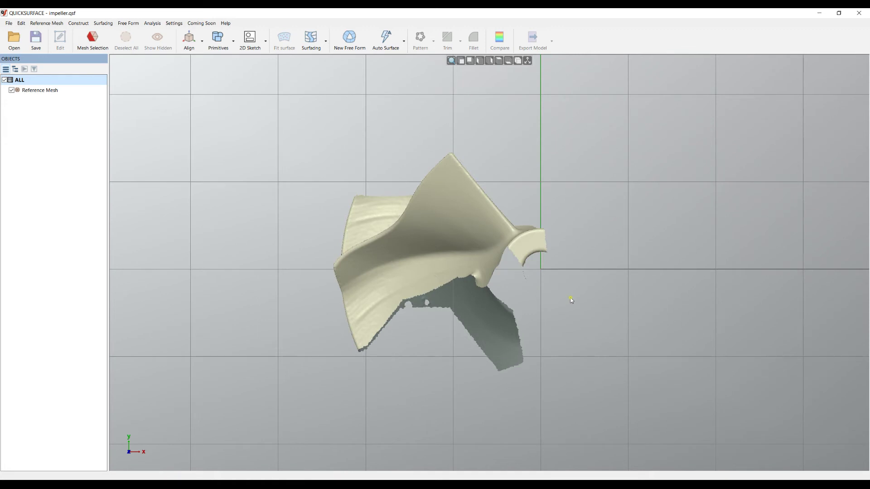
{"action": "left_click", "coordinate": [460, 60]}
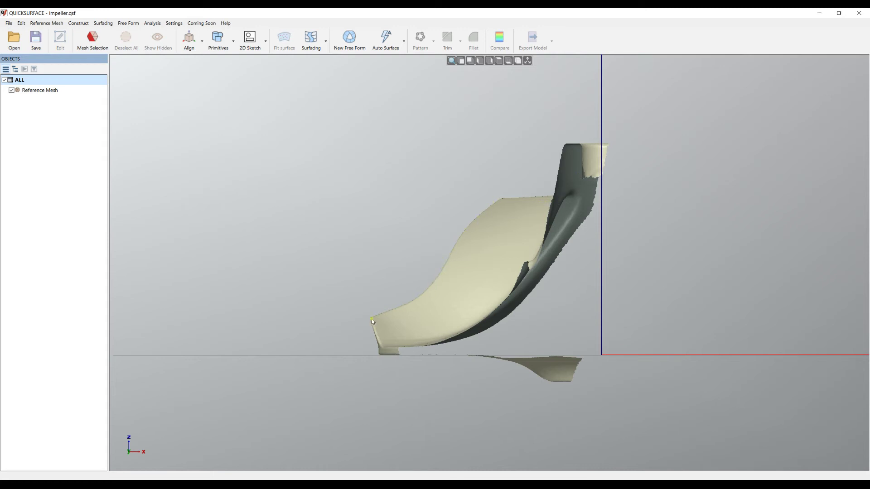
{"action": "right_click_drag", "start_coordinate": [433, 375], "coordinate": [262, 83]}
{"action": "left_click", "coordinate": [249, 40]}
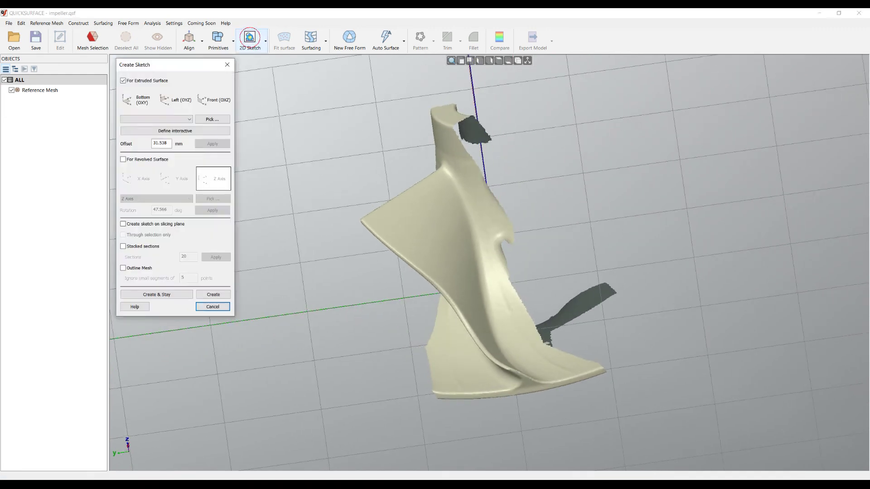
{"action": "left_click", "coordinate": [123, 160]}
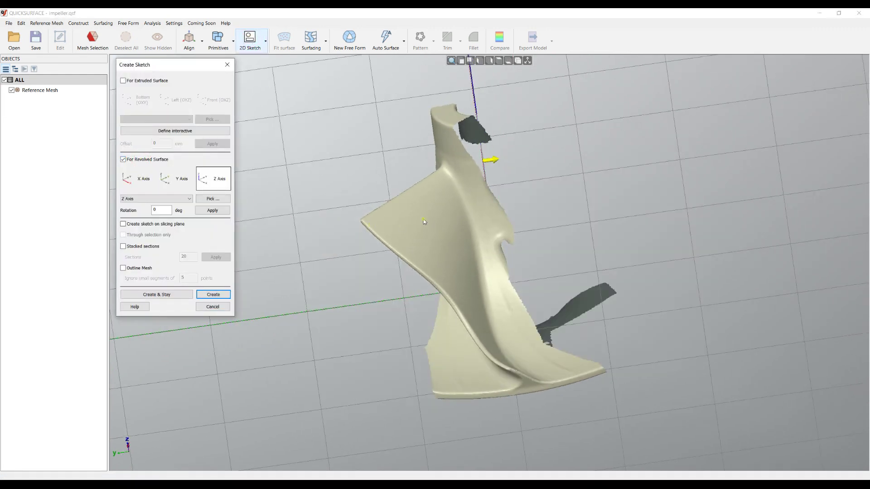
{"action": "right_click_drag", "start_coordinate": [423, 218], "coordinate": [443, 330]}
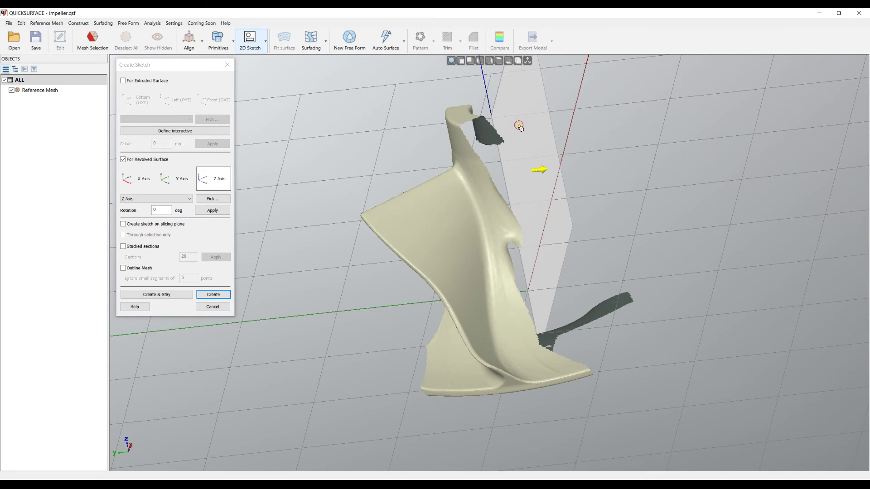
{"action": "mouse_move", "coordinate": [521, 129]}
{"action": "left_mouse_down"}
{"action": "mouse_move", "coordinate": [561, 196]}
{"action": "mouse_move", "coordinate": [533, 268]}
{"action": "mouse_move", "coordinate": [506, 278]}
{"action": "left_mouse_up"}
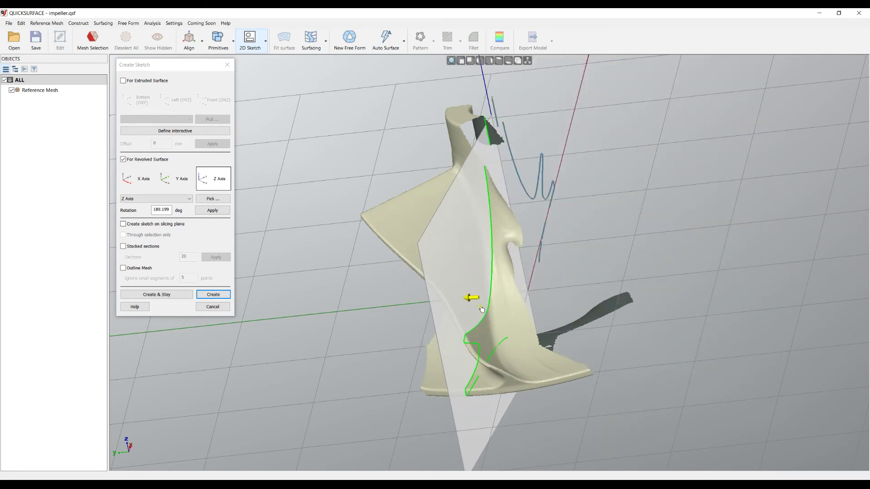
{"action": "mouse_move", "coordinate": [466, 345]}
{"action": "left_mouse_down"}
{"action": "mouse_move", "coordinate": [460, 330]}
{"action": "mouse_move", "coordinate": [453, 338]}
{"action": "left_mouse_up"}
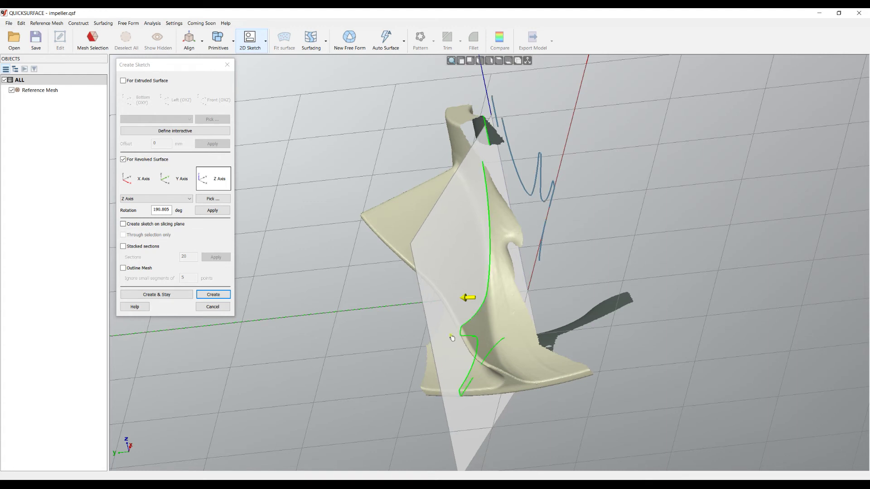
{"action": "right_click_drag", "start_coordinate": [504, 266], "coordinate": [475, 259]}
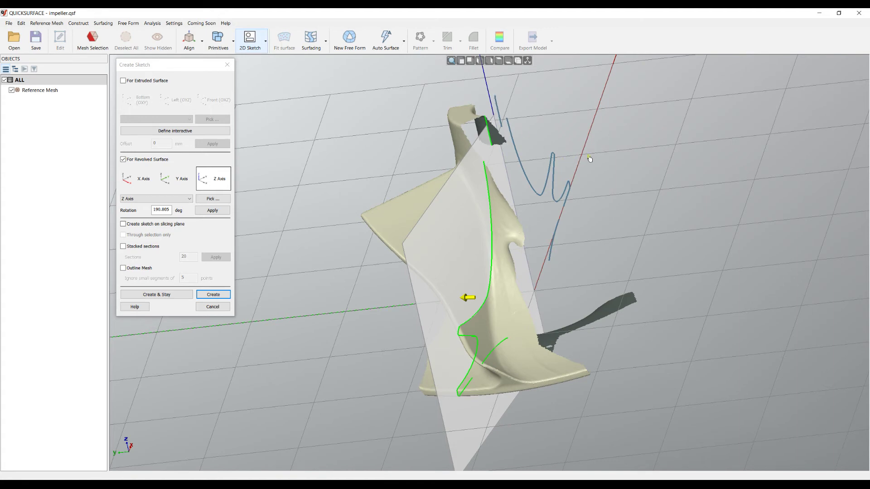
{"action": "mouse_move", "coordinate": [368, 156]}
{"action": "right_mouse_down"}
{"action": "mouse_move", "coordinate": [388, 142]}
{"action": "mouse_move", "coordinate": [392, 112]}
{"action": "mouse_move", "coordinate": [391, 353]}
{"action": "mouse_move", "coordinate": [478, 373]}
{"action": "right_mouse_up"}
{"action": "left_click", "coordinate": [213, 307]}
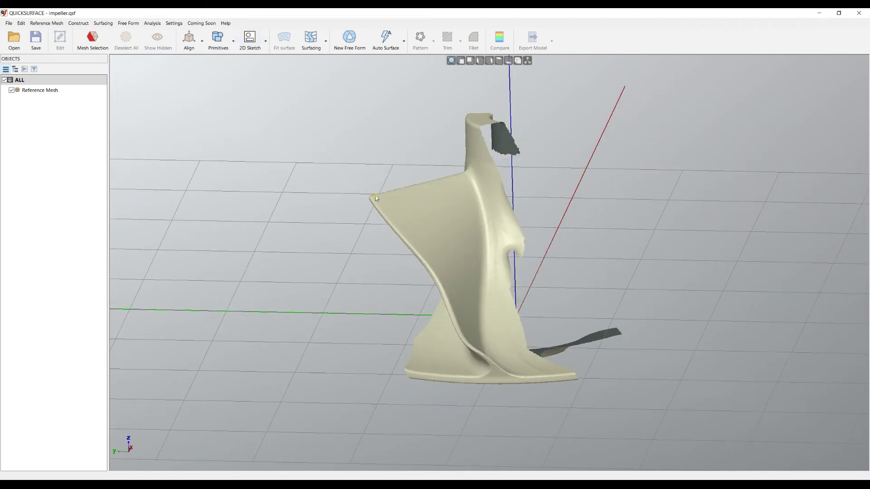
Select the rim band at the impeller base and brush-paint the blade root
{"action": "left_click", "coordinate": [93, 40]}
{"action": "scroll", "coordinate": [465, 364], "scroll_direction": "up", "scroll_amount": 5}
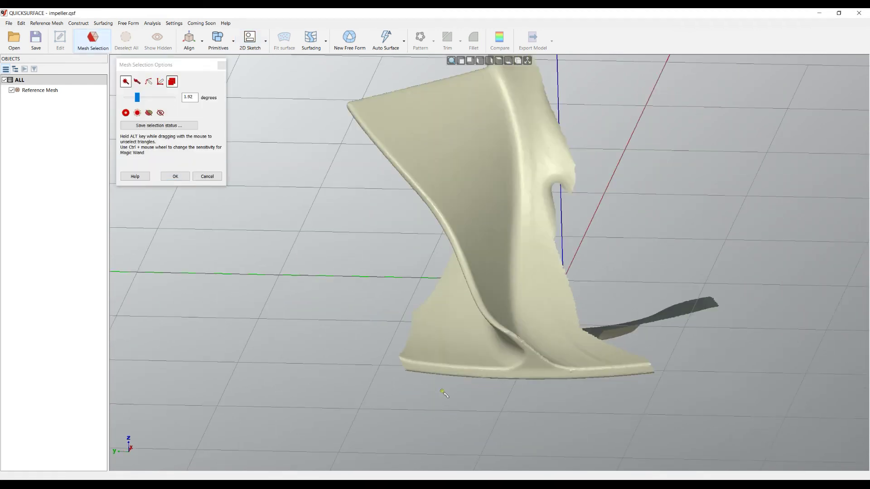
{"action": "left_click", "coordinate": [466, 357]}
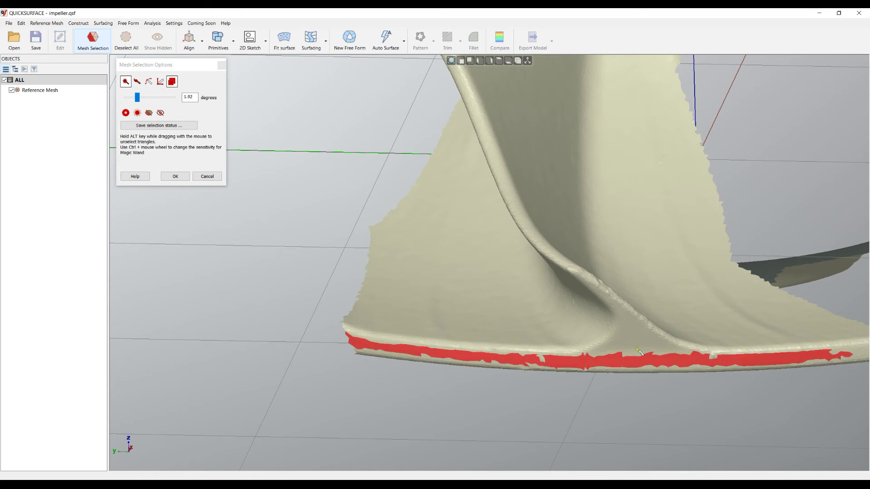
{"action": "left_click", "coordinate": [137, 82]}
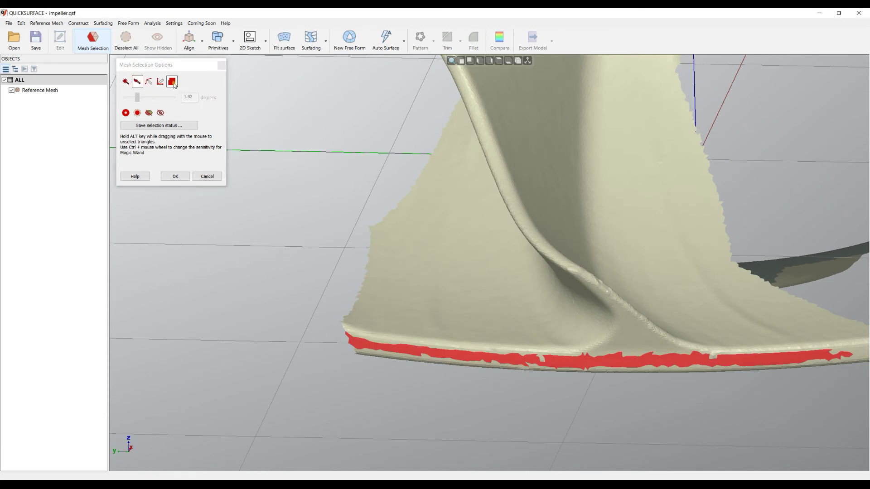
{"action": "left_click_drag", "start_coordinate": [631, 328], "coordinate": [608, 354]}
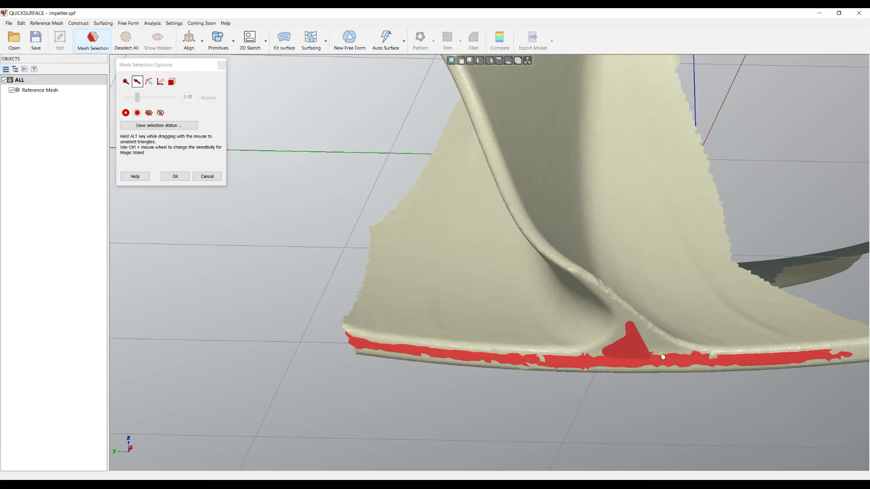
{"action": "left_click_drag", "start_coordinate": [662, 356], "coordinate": [669, 353]}
Paint a selection stripe along the blade ridge with another selection tool
{"action": "scroll", "coordinate": [634, 326], "scroll_direction": "up", "scroll_amount": 3}
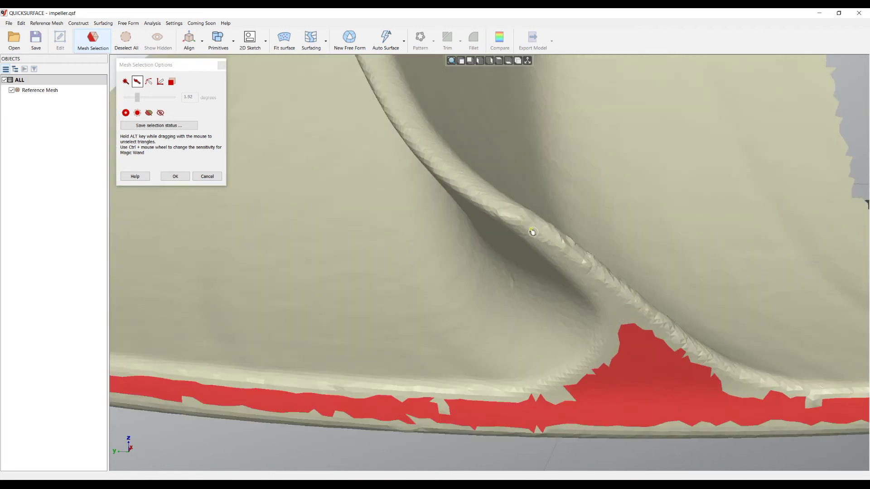
{"action": "mouse_move", "coordinate": [532, 232]}
{"action": "left_mouse_down"}
{"action": "mouse_move", "coordinate": [623, 306]}
{"action": "mouse_move", "coordinate": [652, 345]}
{"action": "mouse_move", "coordinate": [611, 291]}
{"action": "left_mouse_up"}
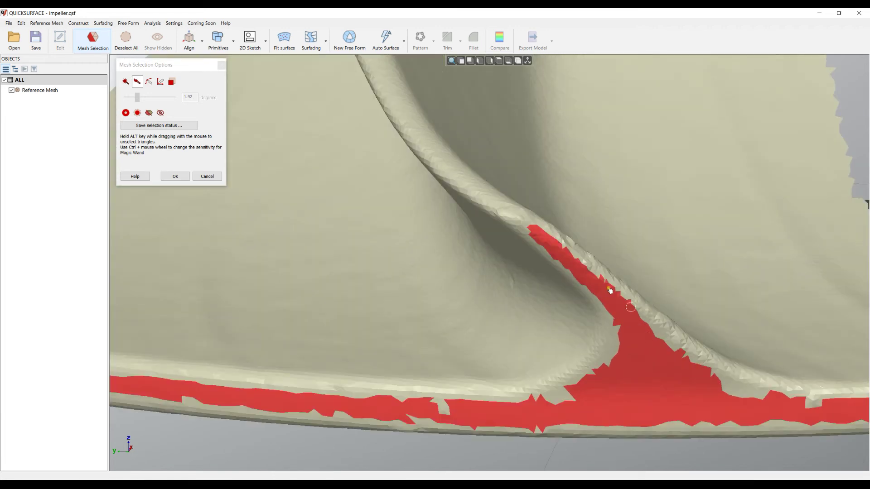
{"action": "right_click_drag", "start_coordinate": [324, 345], "coordinate": [250, 161]}
{"action": "left_click", "coordinate": [148, 82]}
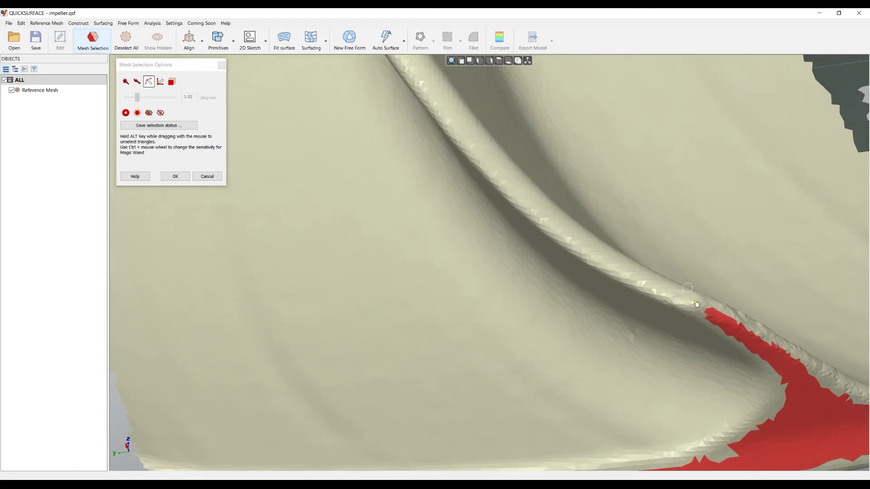
{"action": "mouse_move", "coordinate": [691, 301]}
{"action": "left_mouse_down"}
{"action": "mouse_move", "coordinate": [566, 234]}
{"action": "mouse_move", "coordinate": [458, 119]}
{"action": "left_mouse_up"}
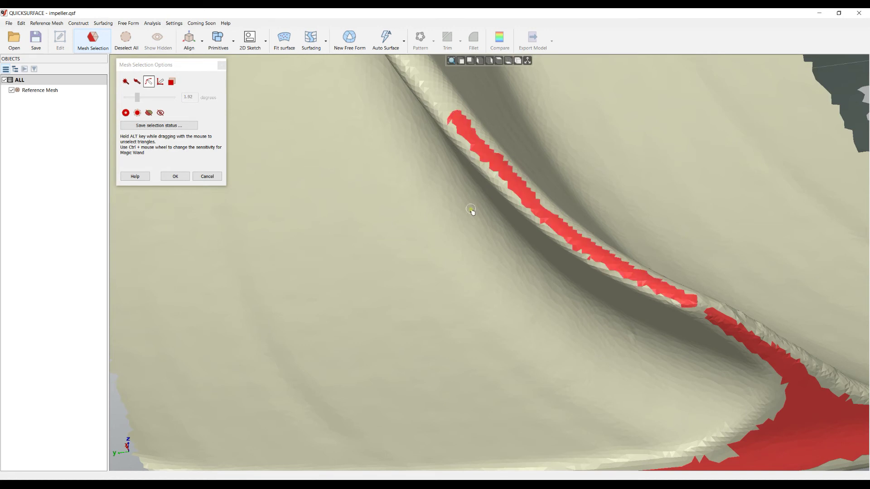
{"action": "scroll", "coordinate": [471, 210], "scroll_direction": "down", "scroll_amount": 5}
{"action": "mouse_move", "coordinate": [466, 253]}
{"action": "right_mouse_down"}
{"action": "mouse_move", "coordinate": [443, 408]}
{"action": "mouse_move", "coordinate": [399, 272]}
{"action": "mouse_move", "coordinate": [305, 159]}
{"action": "mouse_move", "coordinate": [249, 206]}
{"action": "mouse_move", "coordinate": [271, 214]}
{"action": "right_mouse_up"}
{"action": "scroll", "coordinate": [562, 230], "scroll_direction": "up", "scroll_amount": 5}
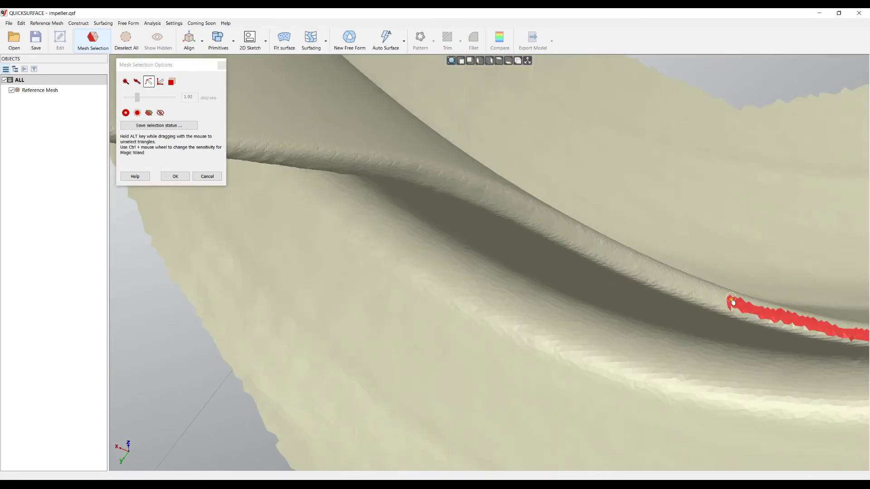
{"action": "left_click_drag", "start_coordinate": [730, 300], "coordinate": [426, 175]}
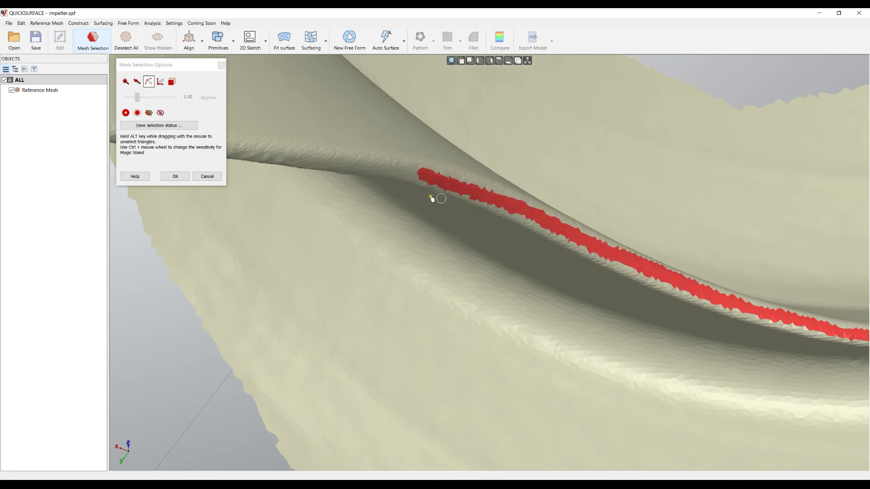
{"action": "mouse_move", "coordinate": [418, 210]}
{"action": "right_mouse_down"}
{"action": "mouse_move", "coordinate": [657, 350]}
{"action": "mouse_move", "coordinate": [506, 169]}
{"action": "mouse_move", "coordinate": [403, 258]}
{"action": "right_mouse_up"}
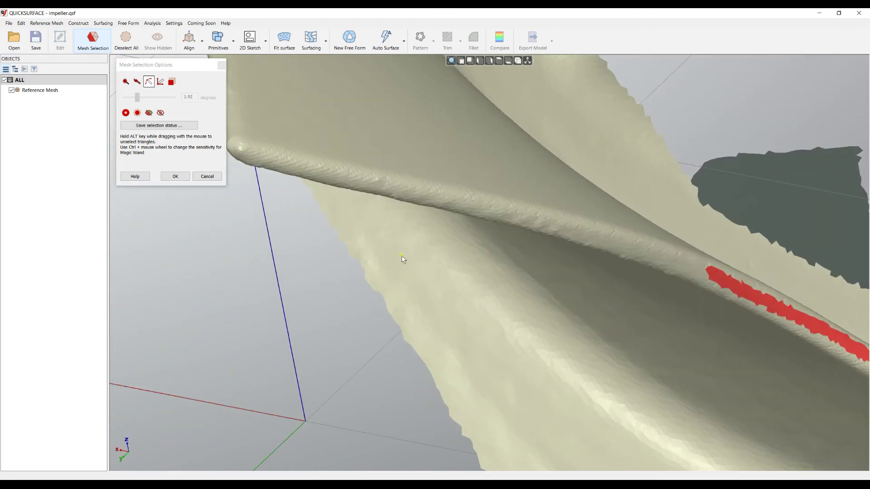
Extend the ridge selection to join the lower red band and confirm it
{"action": "left_click", "coordinate": [257, 156]}
{"action": "mouse_move", "coordinate": [317, 171]}
{"action": "left_mouse_down"}
{"action": "mouse_move", "coordinate": [562, 222]}
{"action": "mouse_move", "coordinate": [720, 279]}
{"action": "left_mouse_up"}
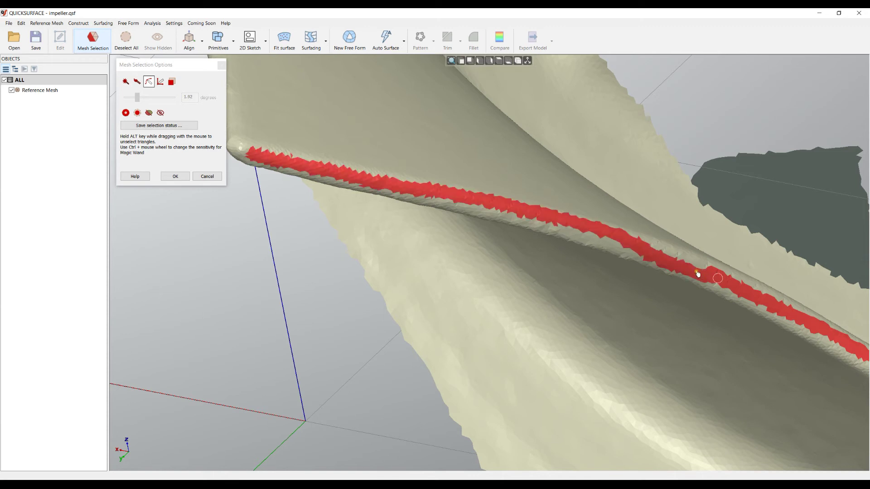
{"action": "left_click_drag", "start_coordinate": [660, 258], "coordinate": [456, 207]}
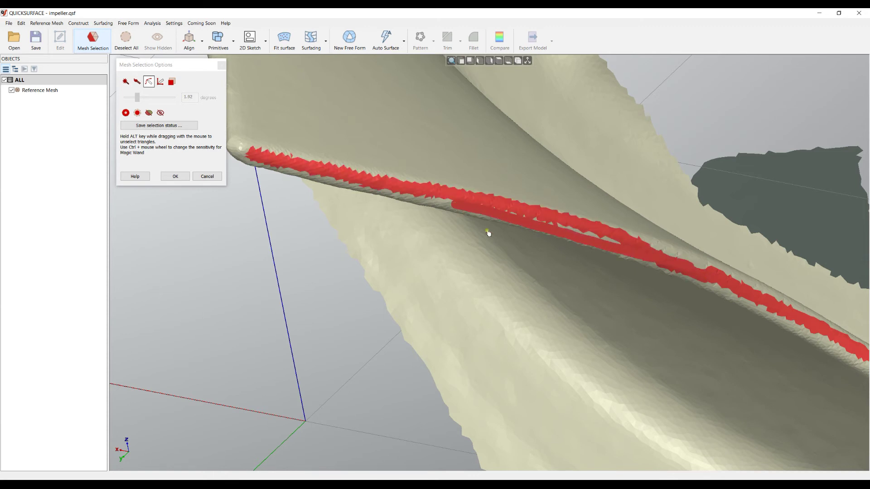
{"action": "right_click_drag", "start_coordinate": [488, 233], "coordinate": [577, 249]}
{"action": "right_click_drag", "start_coordinate": [504, 372], "coordinate": [652, 361]}
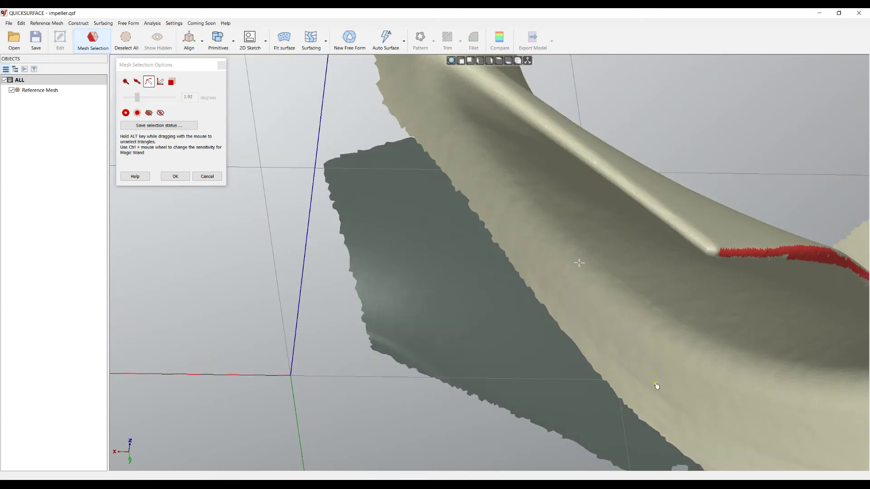
{"action": "right_click_drag", "start_coordinate": [519, 281], "coordinate": [521, 278]}
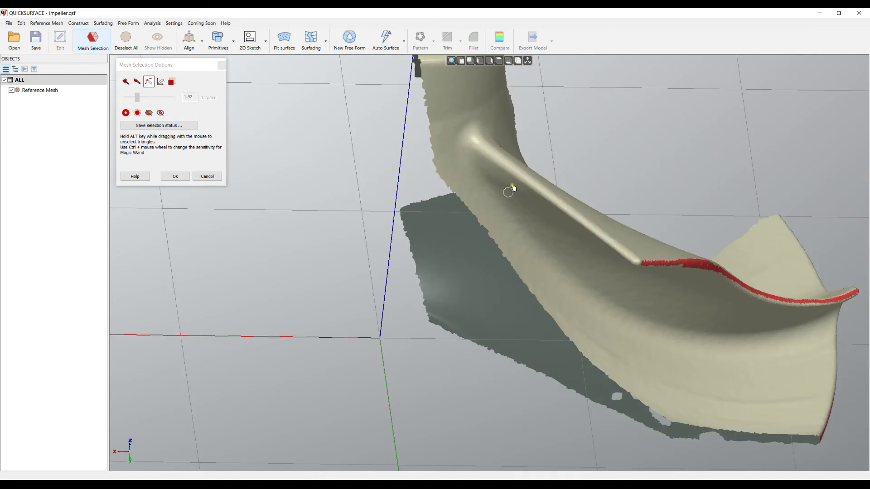
{"action": "scroll", "coordinate": [540, 184], "scroll_direction": "up", "scroll_amount": 2}
{"action": "left_click", "coordinate": [159, 82]}
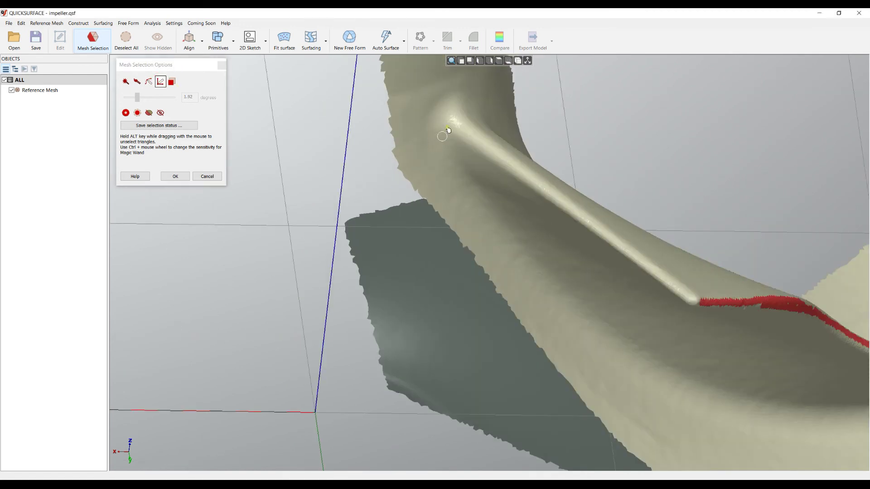
{"action": "mouse_move", "coordinate": [456, 122]}
{"action": "left_mouse_down"}
{"action": "mouse_move", "coordinate": [637, 251]}
{"action": "mouse_move", "coordinate": [614, 244]}
{"action": "mouse_move", "coordinate": [693, 301]}
{"action": "left_mouse_up"}
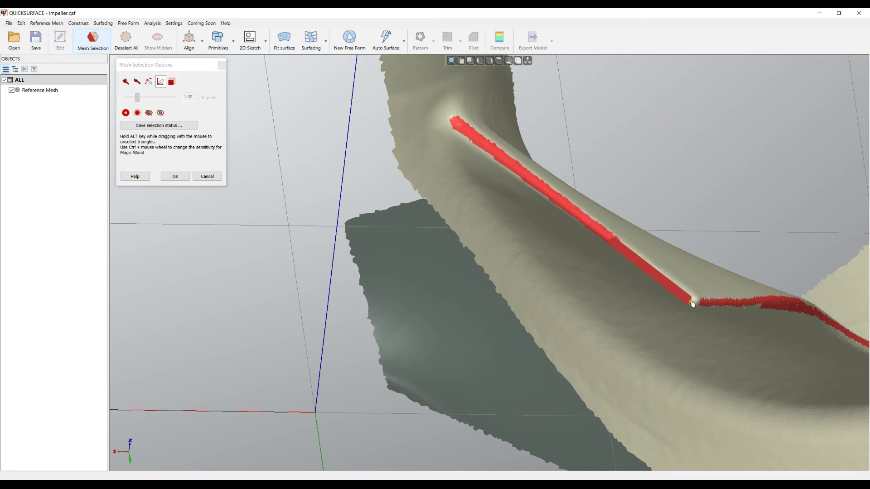
{"action": "left_click", "coordinate": [174, 177]}
Resume mesh selection and undo a stray stripe painted beside the red patch
{"action": "scroll", "coordinate": [322, 226], "scroll_direction": "down", "scroll_amount": 5}
{"action": "right_click_drag", "start_coordinate": [345, 245], "coordinate": [423, 178]}
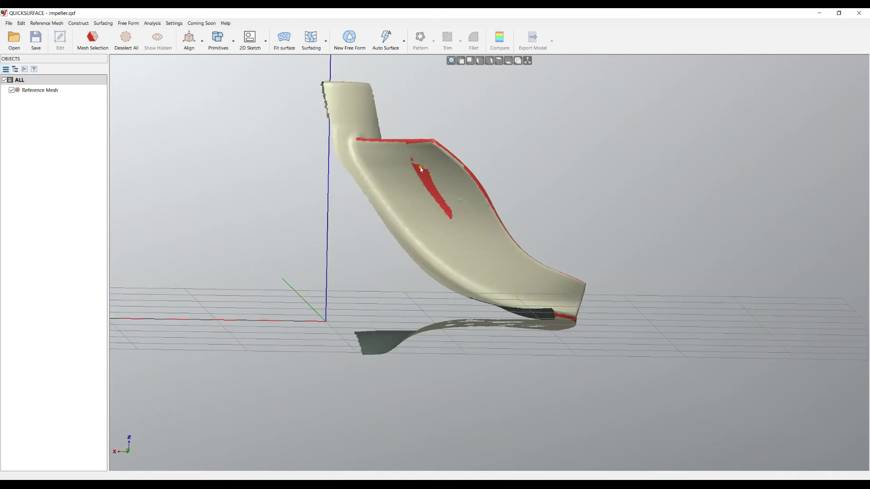
{"action": "key", "text": "s"}
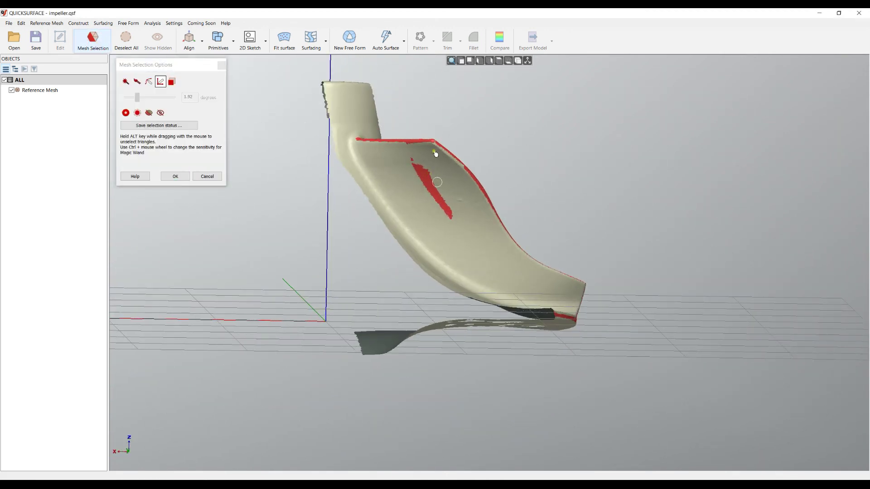
{"action": "left_click_drag", "start_coordinate": [446, 194], "coordinate": [445, 162]}
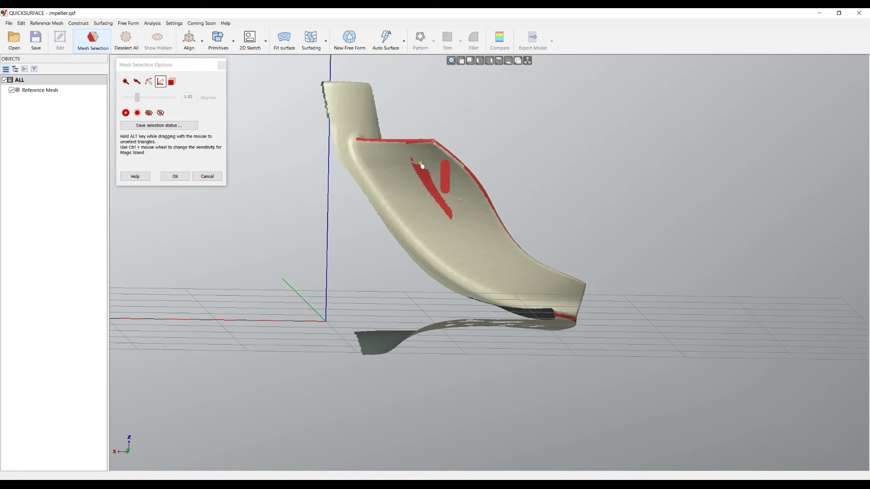
{"action": "key", "text": "ctrl+z"}
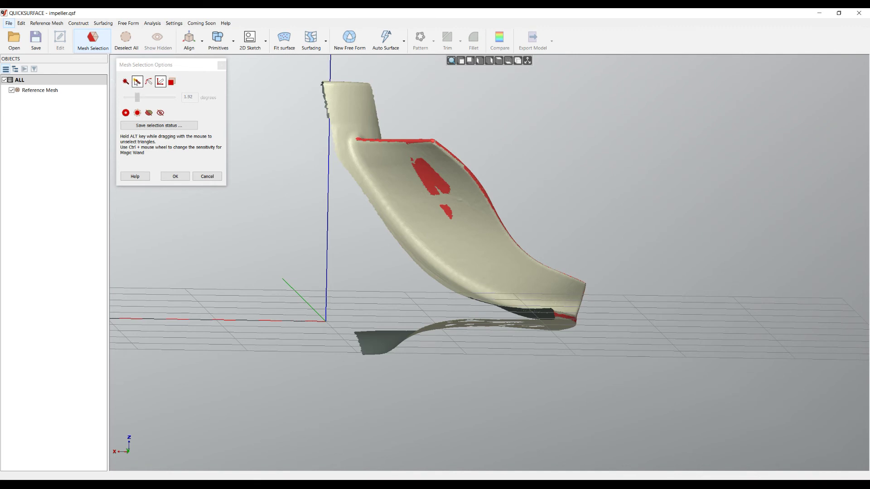
Unselect the red patch on the blade face, keeping only the edge stripes
{"action": "mouse_move", "coordinate": [448, 201]}
{"action": "left_mouse_down", "text": "alt"}
{"action": "mouse_move", "coordinate": [450, 186]}
{"action": "mouse_move", "coordinate": [422, 160]}
{"action": "mouse_move", "coordinate": [409, 180]}
{"action": "left_mouse_up", "text": "alt"}
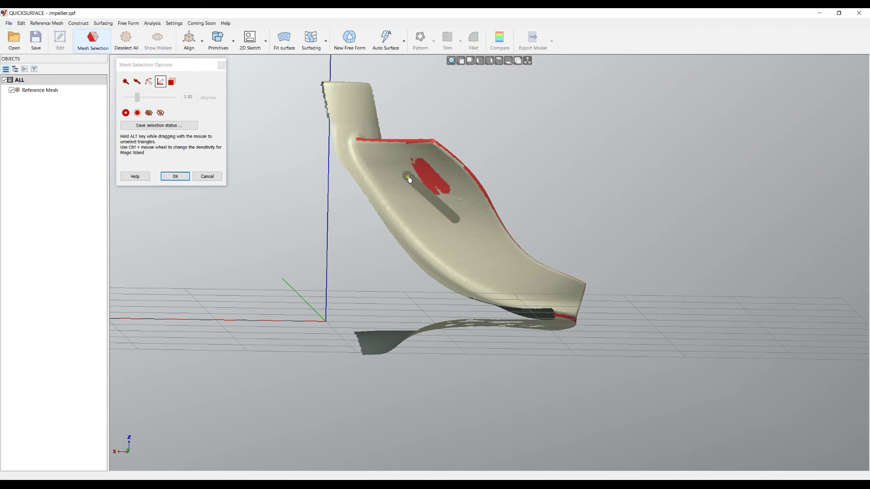
{"action": "left_click", "coordinate": [137, 82]}
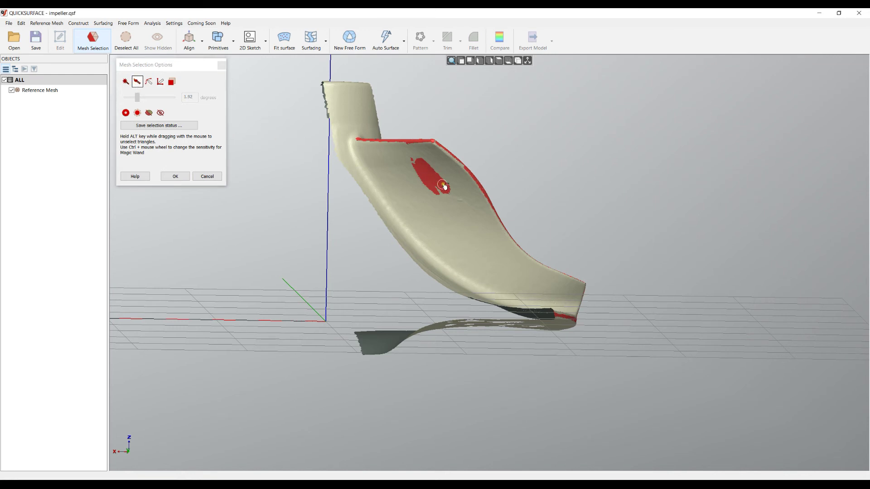
{"action": "mouse_move", "coordinate": [443, 187]}
{"action": "left_mouse_down", "text": "alt"}
{"action": "mouse_move", "coordinate": [435, 160]}
{"action": "mouse_move", "coordinate": [405, 158]}
{"action": "mouse_move", "coordinate": [411, 180]}
{"action": "mouse_move", "coordinate": [452, 199]}
{"action": "left_mouse_up", "text": "alt"}
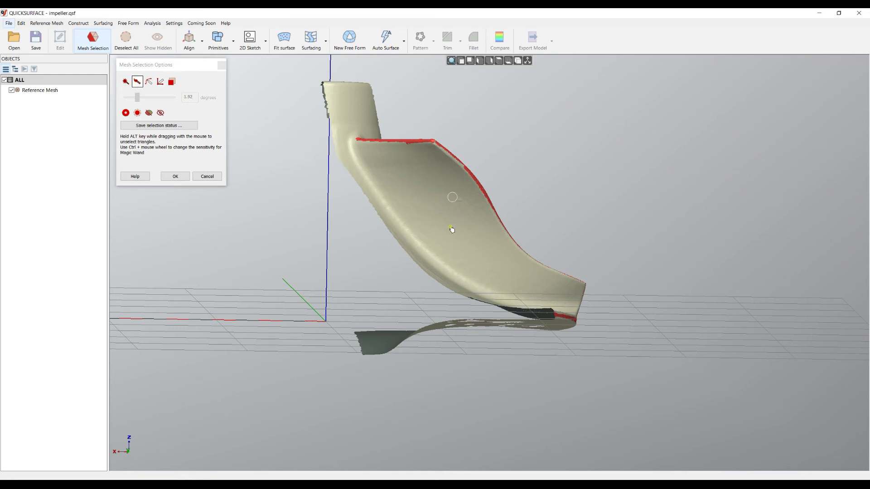
{"action": "right_click_drag", "start_coordinate": [445, 250], "coordinate": [280, 335]}
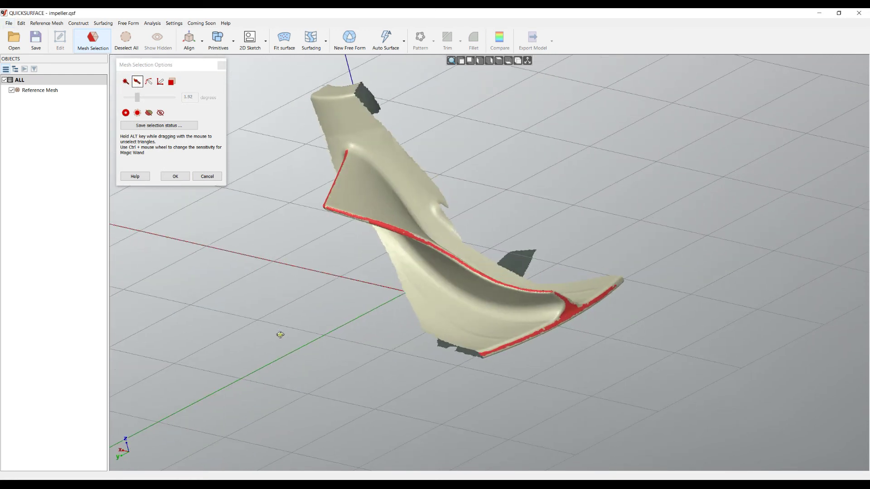
Start a 2D sketch for a revolved surface, with stacked sections across the whole mesh
{"action": "left_click", "coordinate": [175, 176]}
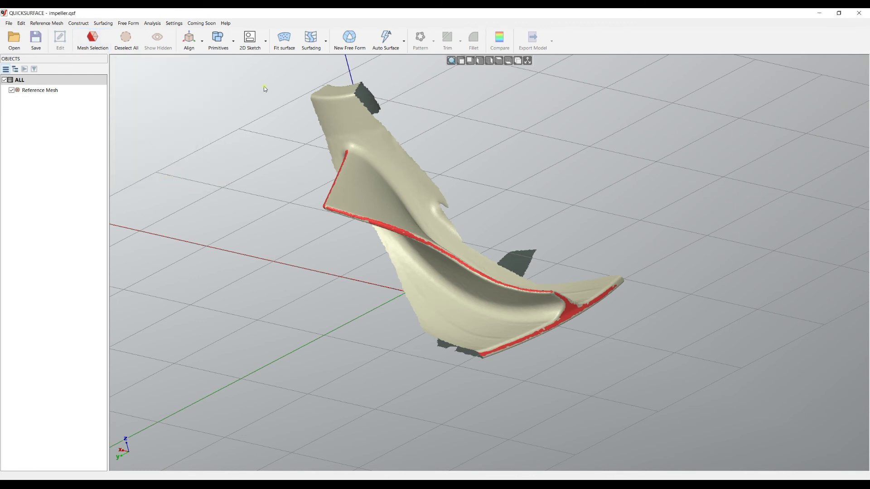
{"action": "left_click", "coordinate": [252, 40]}
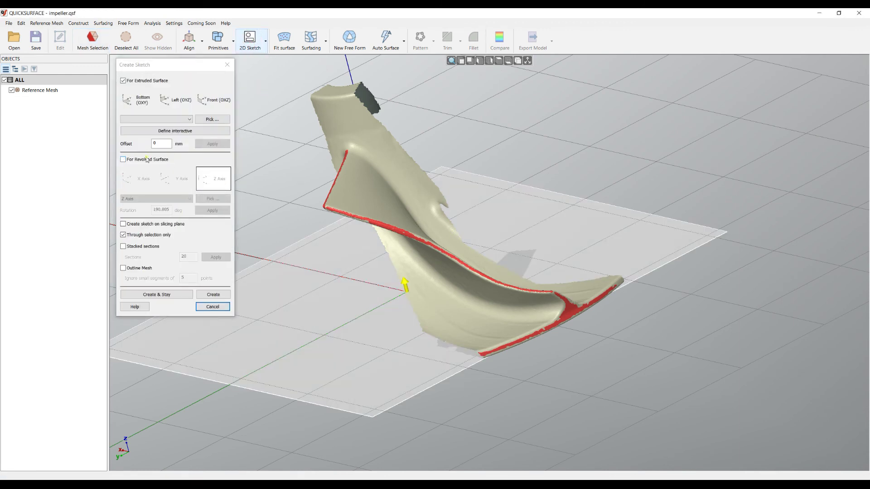
{"action": "left_click", "coordinate": [146, 160]}
{"action": "scroll", "coordinate": [438, 194], "scroll_direction": "down", "scroll_amount": 2}
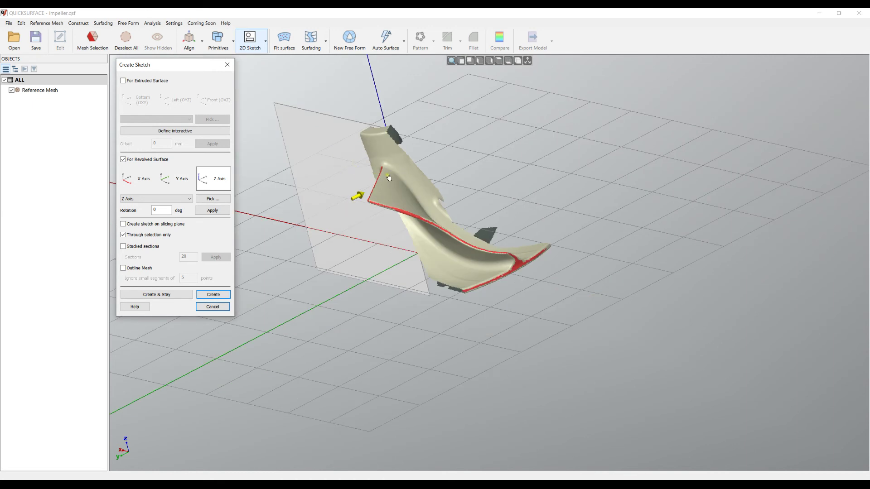
{"action": "left_click", "coordinate": [124, 246]}
{"action": "right_click_drag", "start_coordinate": [333, 207], "coordinate": [374, 252]}
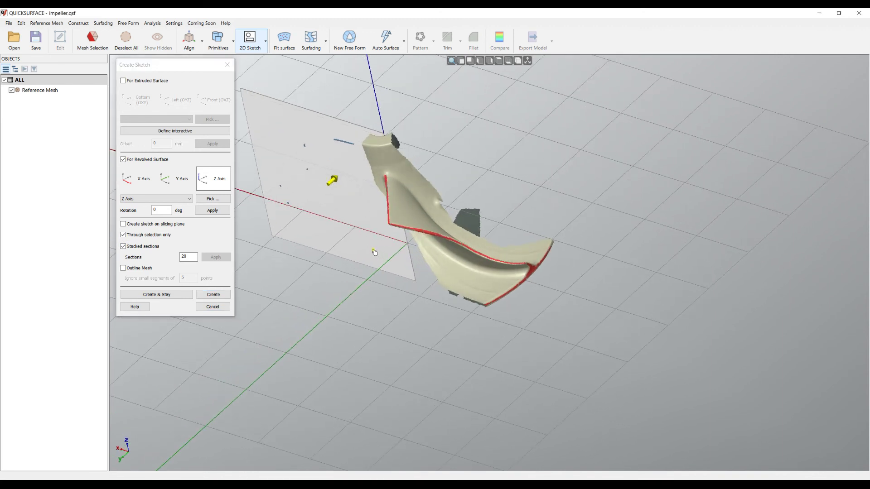
{"action": "left_click", "coordinate": [126, 236]}
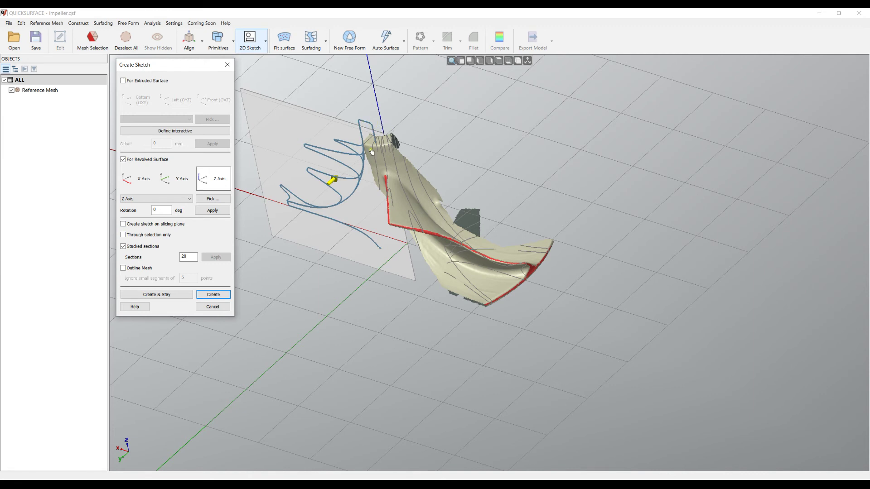
{"action": "left_click", "coordinate": [194, 257]}
Apply 200 stacked sections to the sketch
{"action": "type", "text": "0"}
{"action": "left_click", "coordinate": [212, 259]}
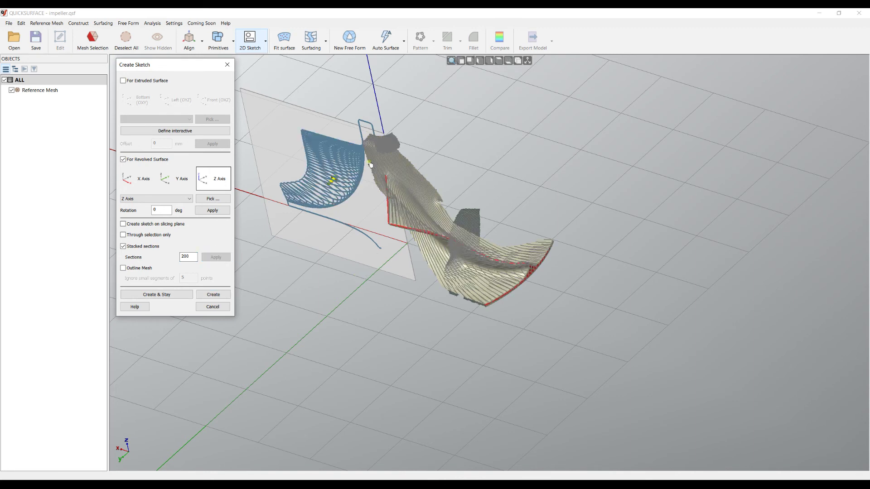
{"action": "scroll", "coordinate": [389, 142], "scroll_direction": "up", "scroll_amount": 2}
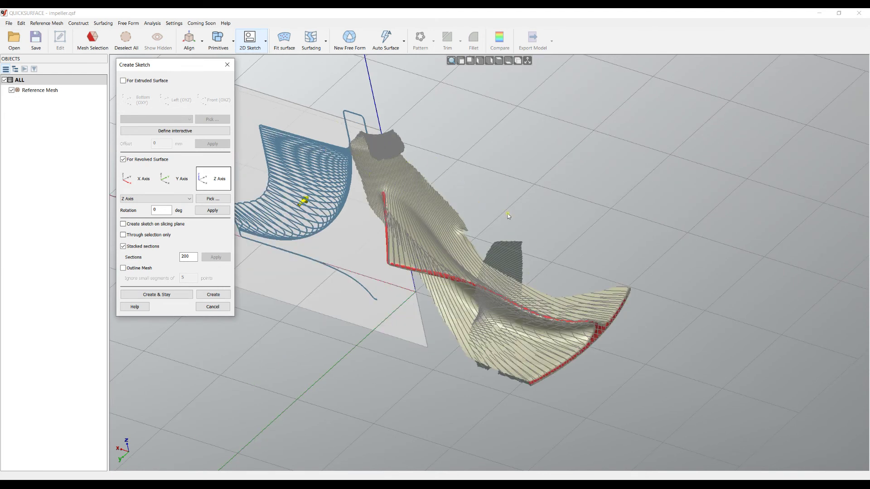
Limit the sections to the selected regions and turn the sketch plane toward the viewer
{"action": "left_click", "coordinate": [141, 235]}
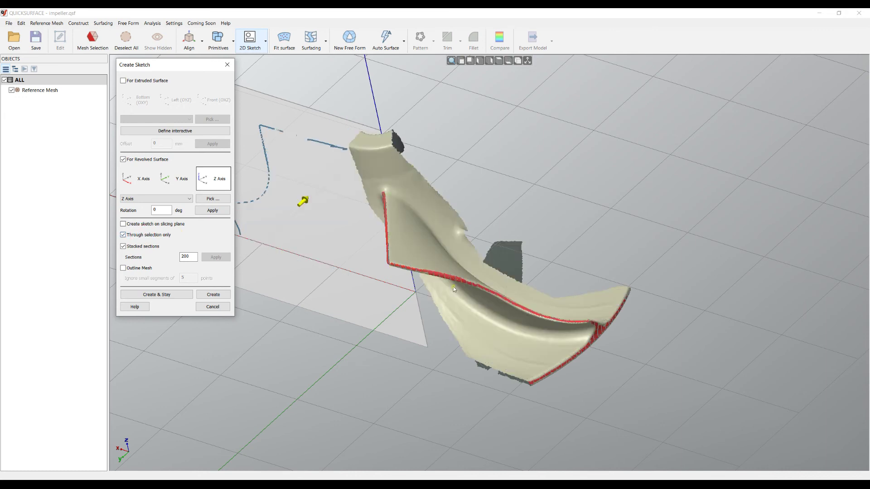
{"action": "scroll", "coordinate": [454, 289], "scroll_direction": "up", "scroll_amount": 5}
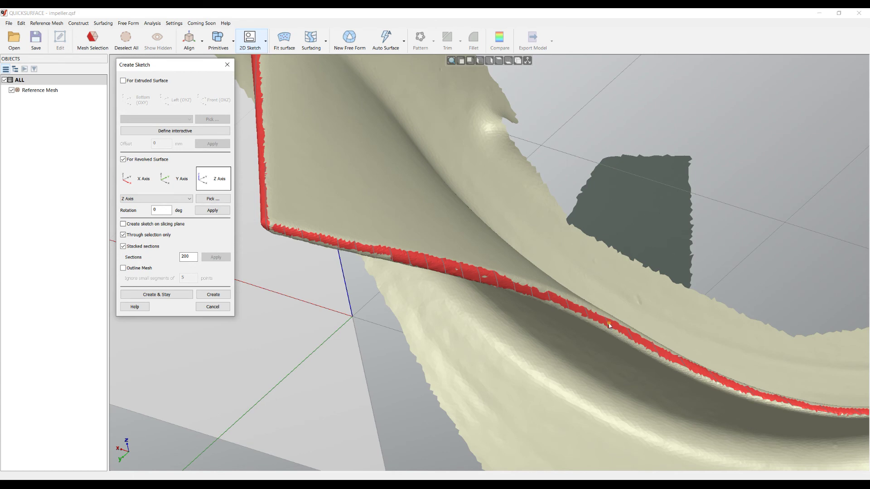
{"action": "scroll", "coordinate": [653, 349], "scroll_direction": "down", "scroll_amount": 10}
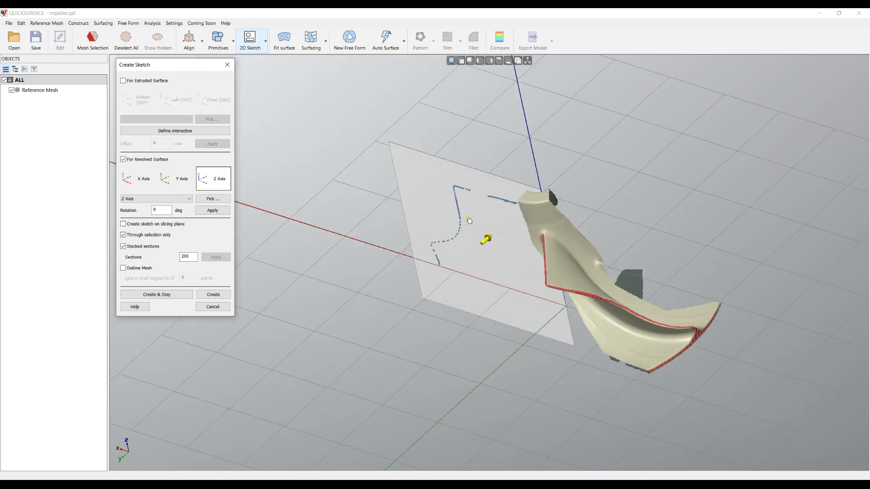
{"action": "mouse_move", "coordinate": [469, 220]}
{"action": "right_mouse_down"}
{"action": "mouse_move", "coordinate": [504, 222]}
{"action": "mouse_move", "coordinate": [475, 219]}
{"action": "right_mouse_up"}
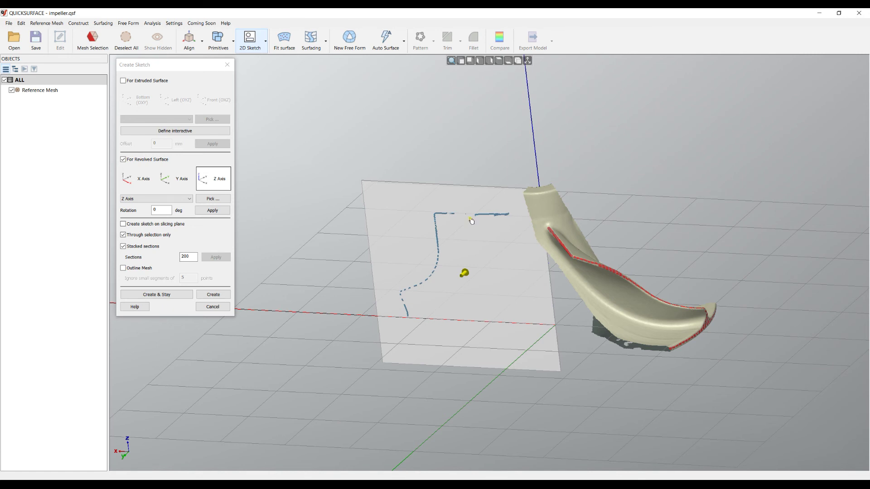
Create the sketch and trace the profile points with fitted lines, curves and a rounded top corner
{"action": "left_click", "coordinate": [213, 295]}
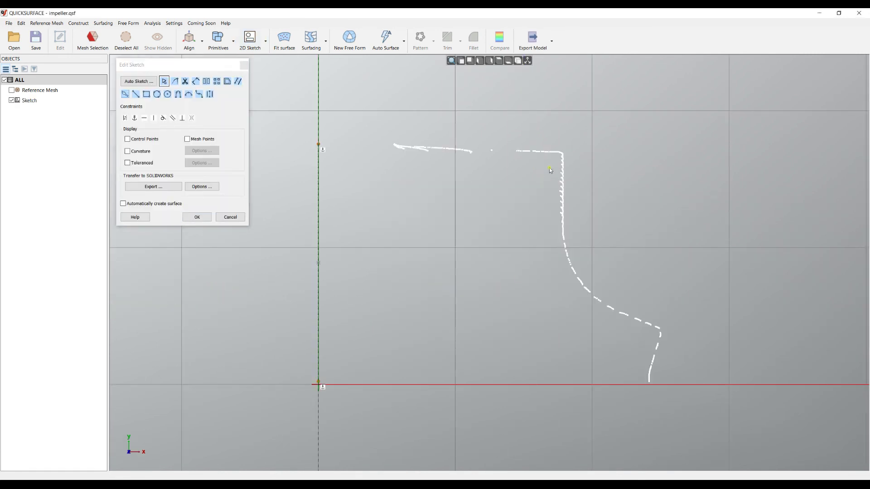
{"action": "mouse_move", "coordinate": [548, 149]}
{"action": "left_mouse_down"}
{"action": "mouse_move", "coordinate": [555, 145]}
{"action": "mouse_move", "coordinate": [398, 171]}
{"action": "mouse_move", "coordinate": [416, 173]}
{"action": "left_mouse_up"}
{"action": "mouse_move", "coordinate": [586, 160]}
{"action": "left_mouse_down"}
{"action": "mouse_move", "coordinate": [555, 166]}
{"action": "mouse_move", "coordinate": [545, 209]}
{"action": "mouse_move", "coordinate": [583, 230]}
{"action": "left_mouse_up"}
{"action": "mouse_move", "coordinate": [665, 297]}
{"action": "left_mouse_down"}
{"action": "mouse_move", "coordinate": [652, 325]}
{"action": "mouse_move", "coordinate": [627, 338]}
{"action": "mouse_move", "coordinate": [599, 316]}
{"action": "mouse_move", "coordinate": [596, 299]}
{"action": "left_mouse_up"}
{"action": "mouse_move", "coordinate": [576, 199]}
{"action": "left_mouse_down"}
{"action": "mouse_move", "coordinate": [544, 223]}
{"action": "mouse_move", "coordinate": [556, 324]}
{"action": "mouse_move", "coordinate": [603, 335]}
{"action": "left_mouse_up"}
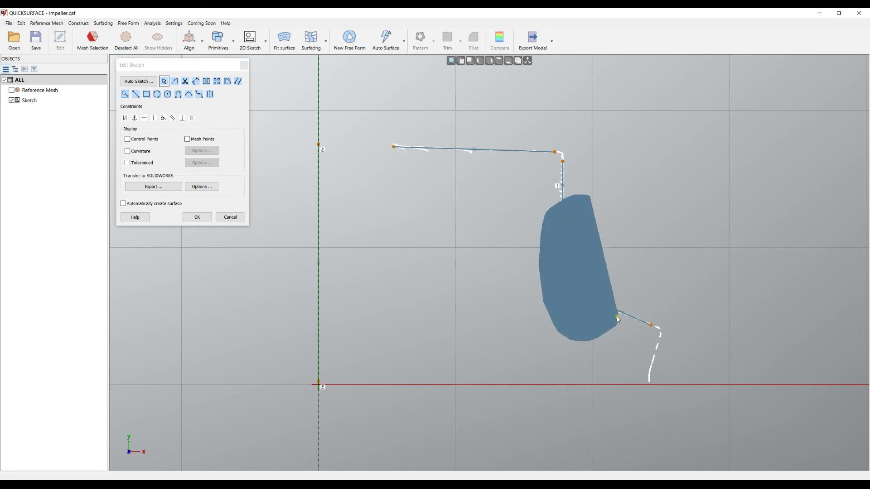
{"action": "left_click_drag", "start_coordinate": [596, 252], "coordinate": [604, 290]}
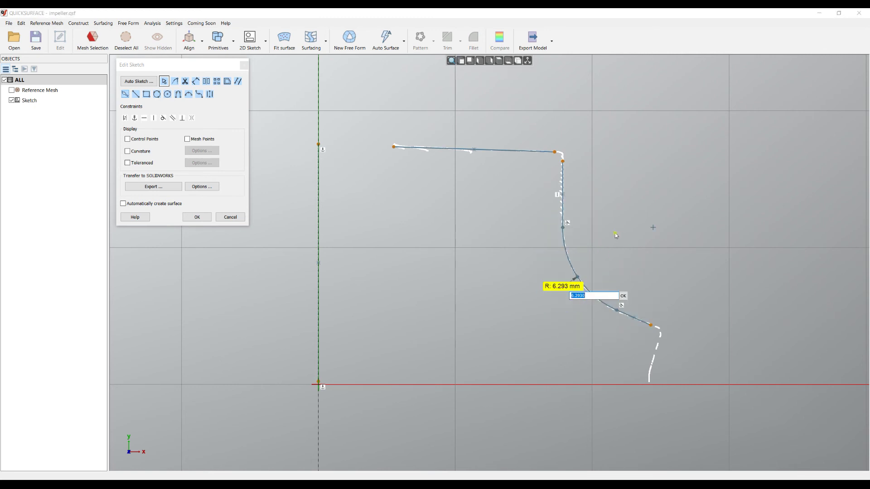
{"action": "mouse_move", "coordinate": [557, 149]}
{"action": "left_mouse_down"}
{"action": "mouse_move", "coordinate": [555, 167]}
{"action": "mouse_move", "coordinate": [585, 166]}
{"action": "left_mouse_up"}
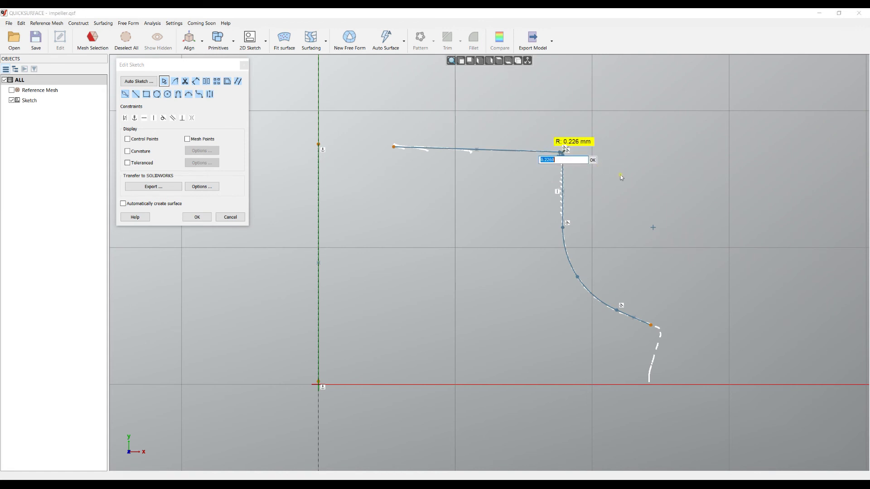
{"action": "left_click", "coordinate": [200, 216]}
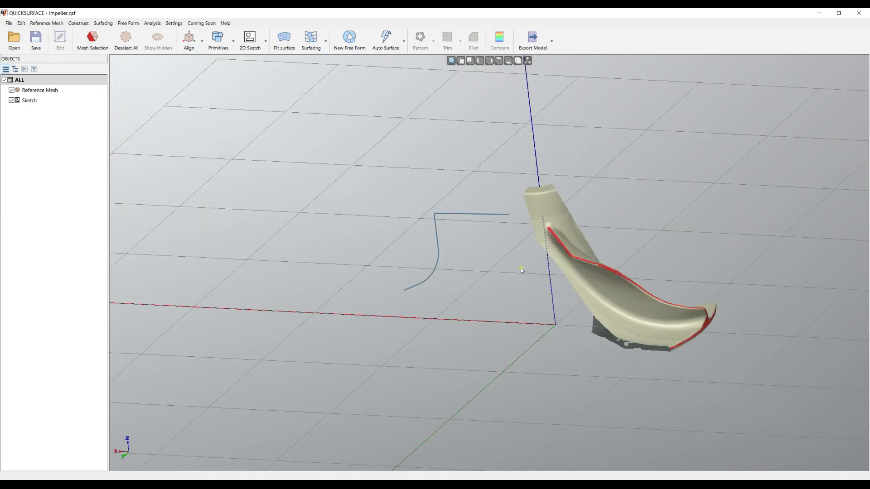
Revolve the profile sketch into the orange Revolved-Surface hub around the blade
{"action": "left_click", "coordinate": [495, 218]}
{"action": "left_click", "coordinate": [511, 200]}
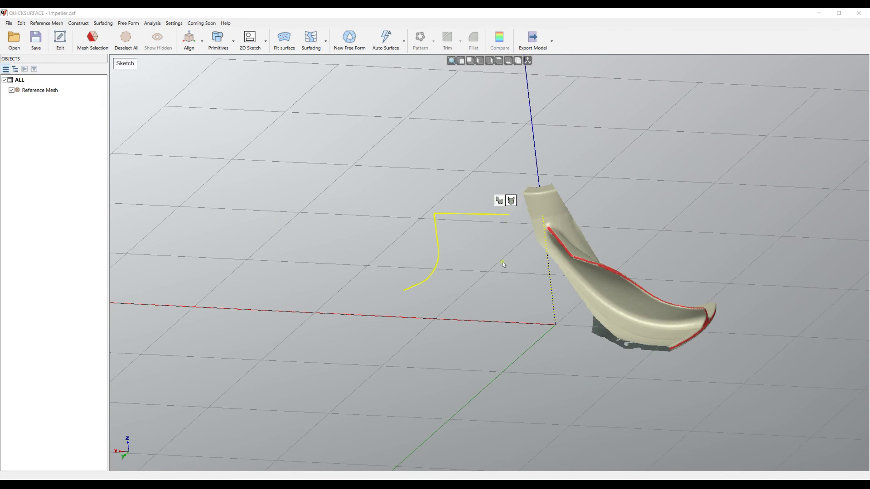
{"action": "scroll", "coordinate": [614, 294], "scroll_direction": "up", "scroll_amount": 2}
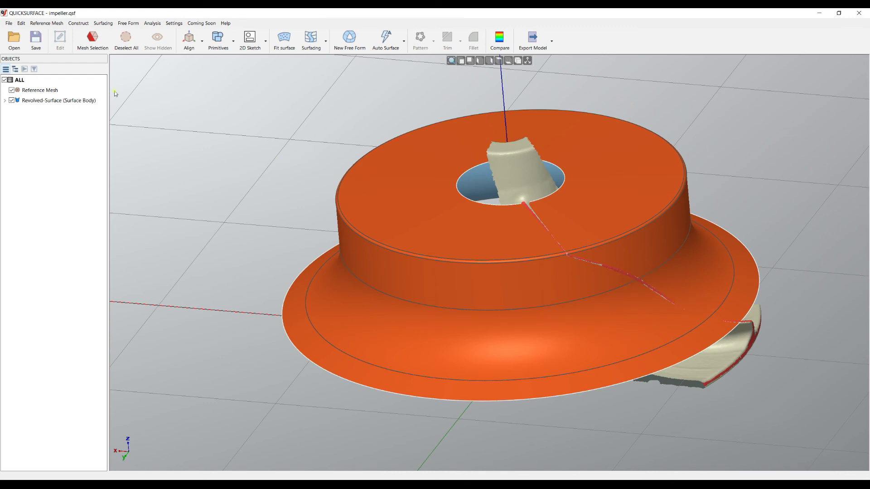
{"action": "left_click", "coordinate": [9, 23]}
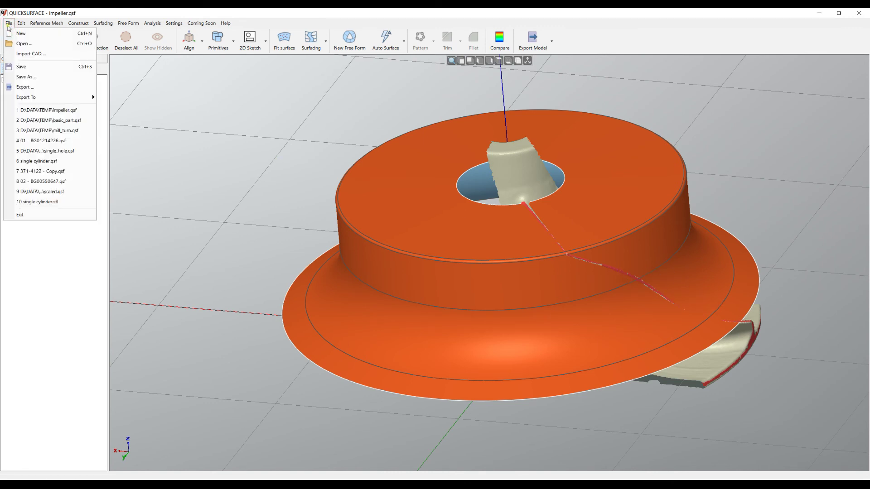
Open mill_turn.qsf from recent files without saving, and orbit to a side-on view
{"action": "left_click", "coordinate": [67, 130]}
{"action": "left_click", "coordinate": [437, 267]}
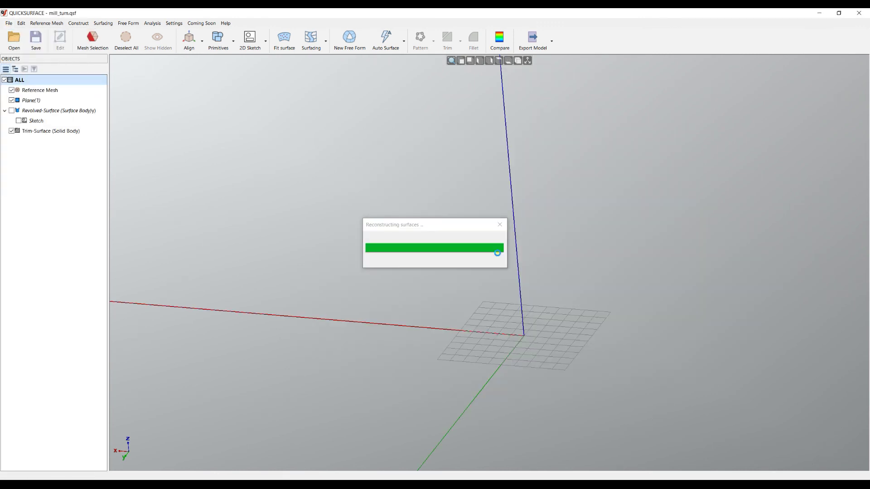
{"action": "right_click_drag", "start_coordinate": [331, 178], "coordinate": [398, 255]}
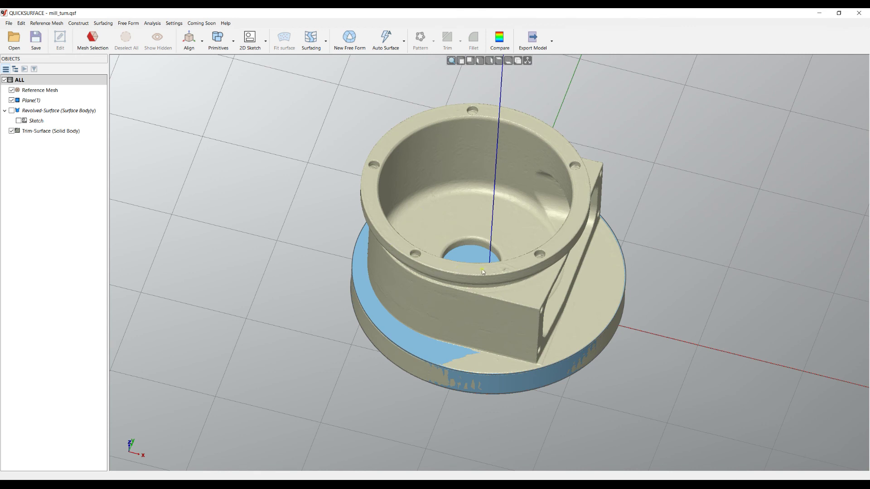
{"action": "right_click_drag", "start_coordinate": [428, 188], "coordinate": [474, 363]}
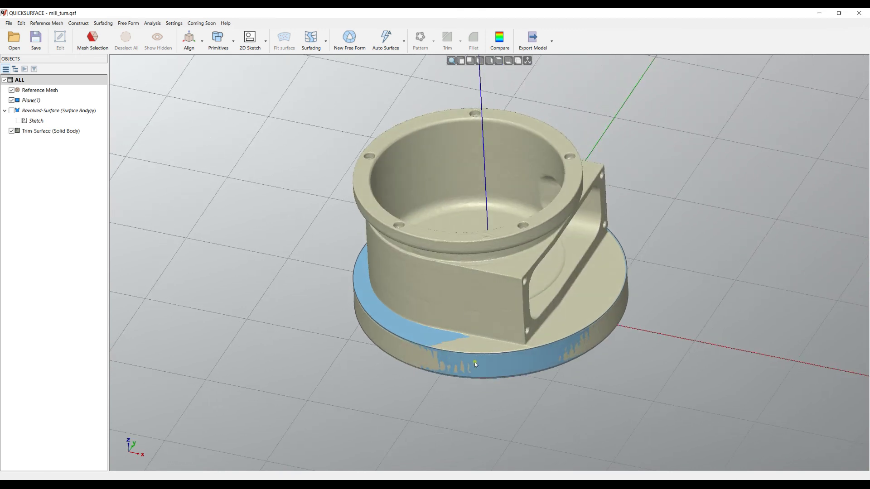
Hide the reference mesh to inspect the bare base disk, then show it again
{"action": "left_click", "coordinate": [12, 91]}
{"action": "mouse_move", "coordinate": [452, 312]}
{"action": "right_mouse_down"}
{"action": "mouse_move", "coordinate": [452, 182]}
{"action": "mouse_move", "coordinate": [450, 254]}
{"action": "mouse_move", "coordinate": [465, 317]}
{"action": "right_mouse_up"}
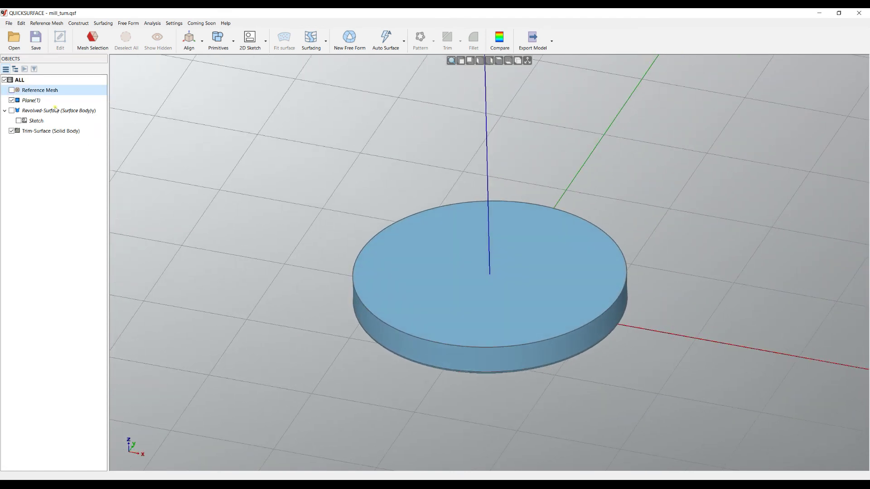
{"action": "left_click", "coordinate": [12, 90]}
{"action": "scroll", "coordinate": [514, 276], "scroll_direction": "up", "scroll_amount": 2}
{"action": "right_click_drag", "start_coordinate": [495, 249], "coordinate": [509, 308]}
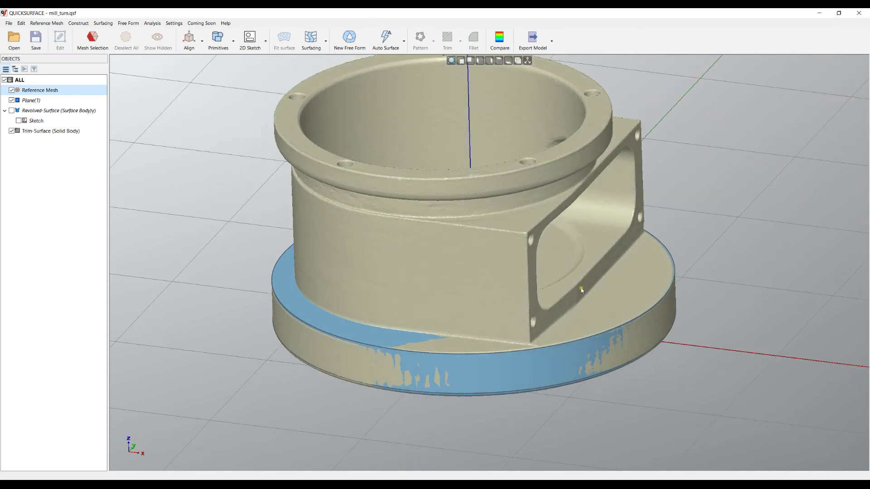
Create Sketch(1) on the disk's Plane(1), offset 1.103 mm to slice the part outline
{"action": "left_click", "coordinate": [288, 301]}
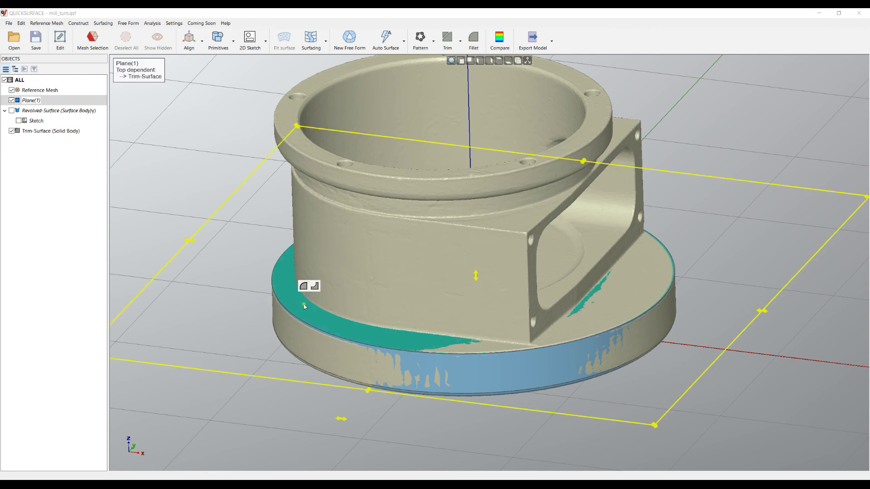
{"action": "left_click", "coordinate": [250, 40]}
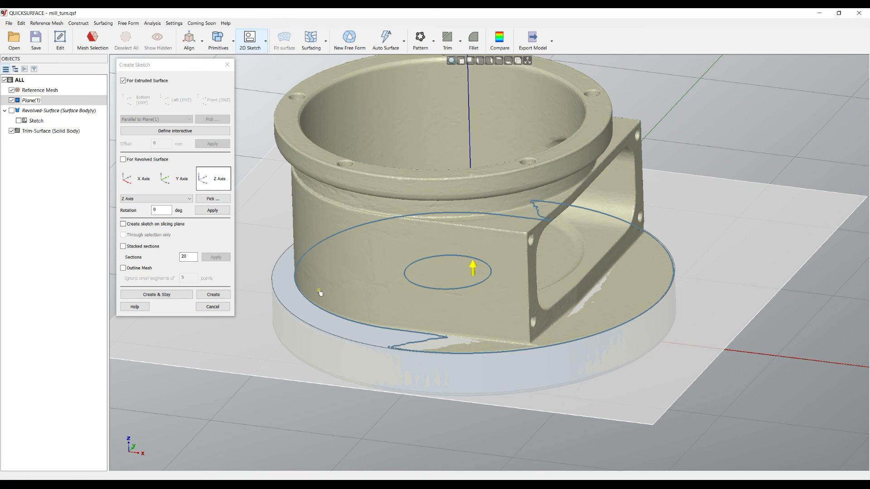
{"action": "left_click", "coordinate": [322, 319]}
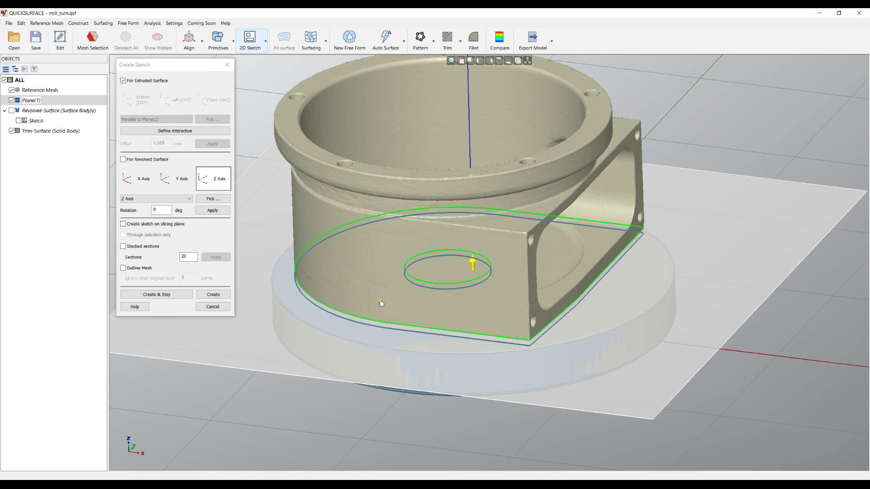
{"action": "left_click", "coordinate": [213, 294]}
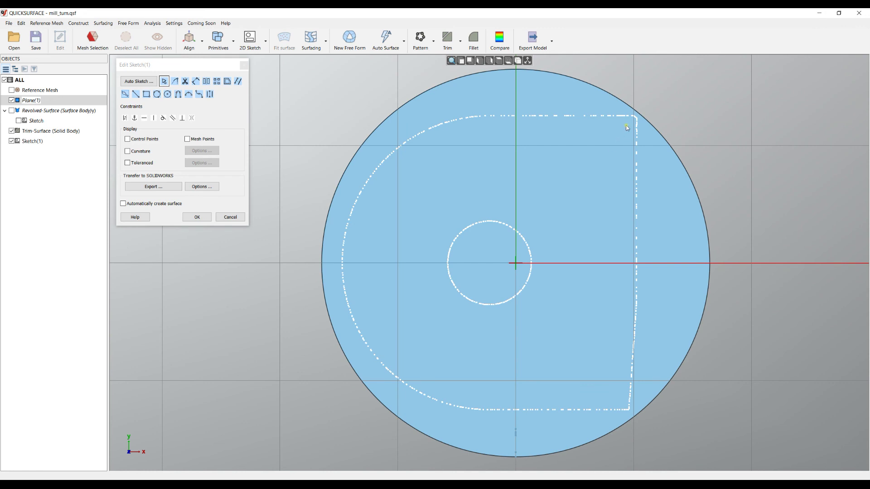
Draw lines along the top and right edges and a tangent arc fitted to the left outline
{"action": "mouse_move", "coordinate": [628, 128]}
{"action": "left_mouse_down"}
{"action": "mouse_move", "coordinate": [604, 114]}
{"action": "mouse_move", "coordinate": [482, 118]}
{"action": "left_mouse_up"}
{"action": "mouse_move", "coordinate": [647, 132]}
{"action": "left_mouse_down"}
{"action": "mouse_move", "coordinate": [630, 406]}
{"action": "mouse_move", "coordinate": [543, 419]}
{"action": "mouse_move", "coordinate": [472, 410]}
{"action": "left_mouse_up"}
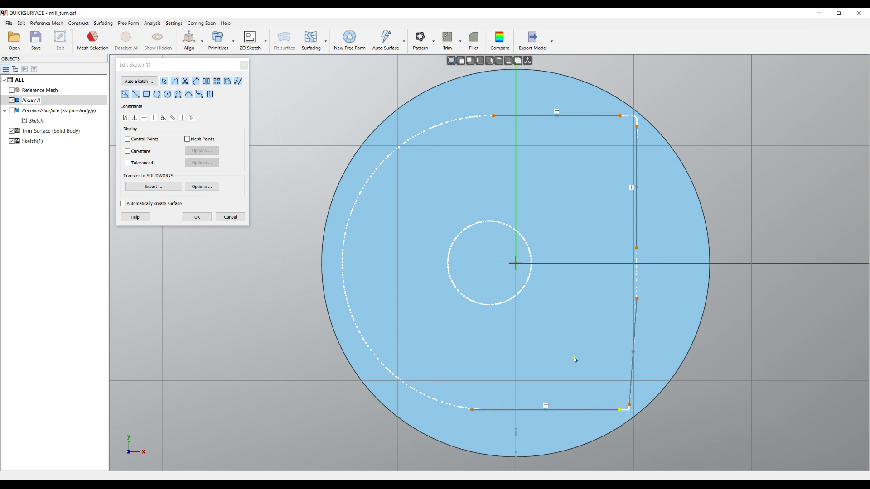
{"action": "right_click", "coordinate": [573, 217]}
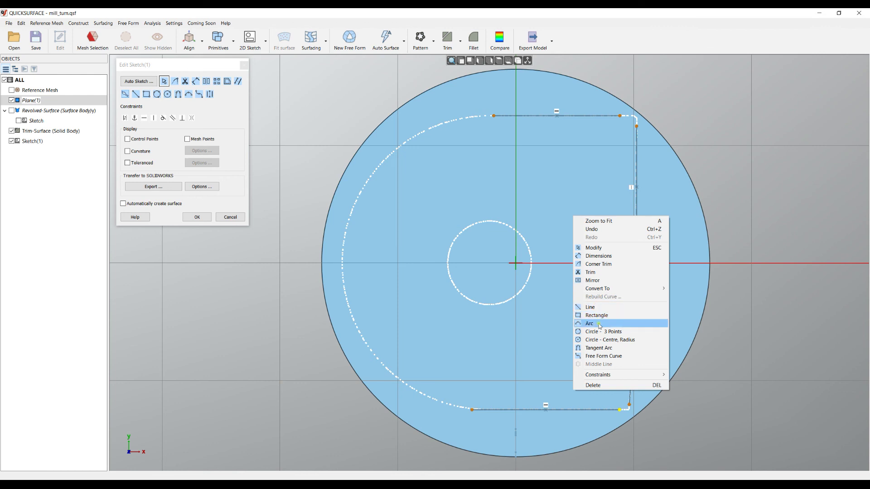
{"action": "left_click", "coordinate": [600, 349]}
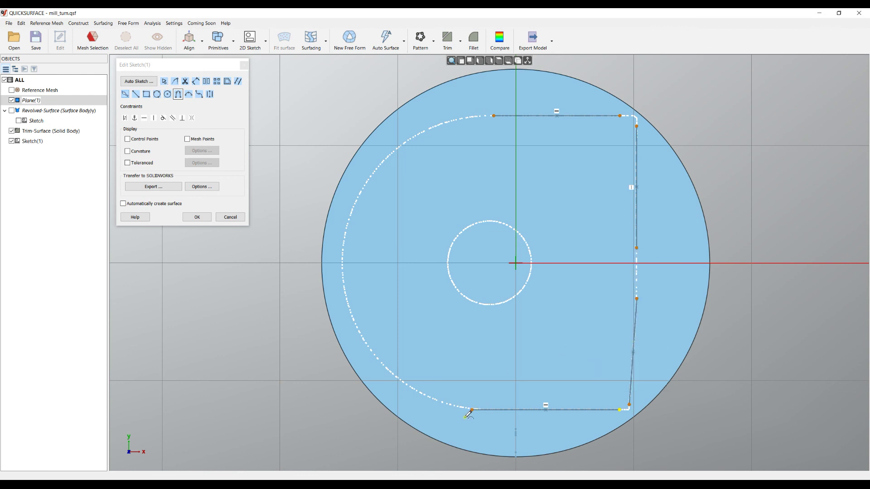
{"action": "mouse_move", "coordinate": [473, 411]}
{"action": "left_mouse_down"}
{"action": "mouse_move", "coordinate": [501, 121]}
{"action": "mouse_move", "coordinate": [494, 113]}
{"action": "mouse_move", "coordinate": [457, 129]}
{"action": "mouse_move", "coordinate": [553, 145]}
{"action": "mouse_move", "coordinate": [444, 185]}
{"action": "left_mouse_up"}
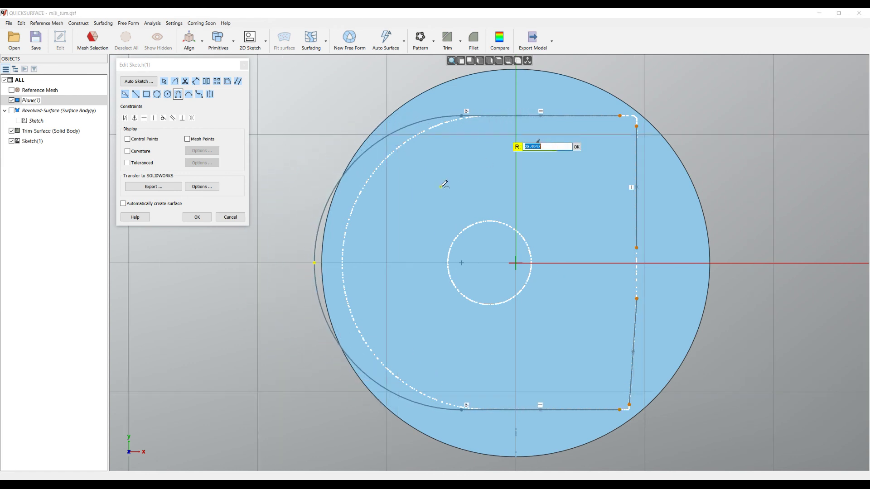
{"action": "key", "text": "Escape"}
{"action": "key", "text": "Escape"}
{"action": "middle_click_drag", "start_coordinate": [419, 197], "coordinate": [440, 196]}
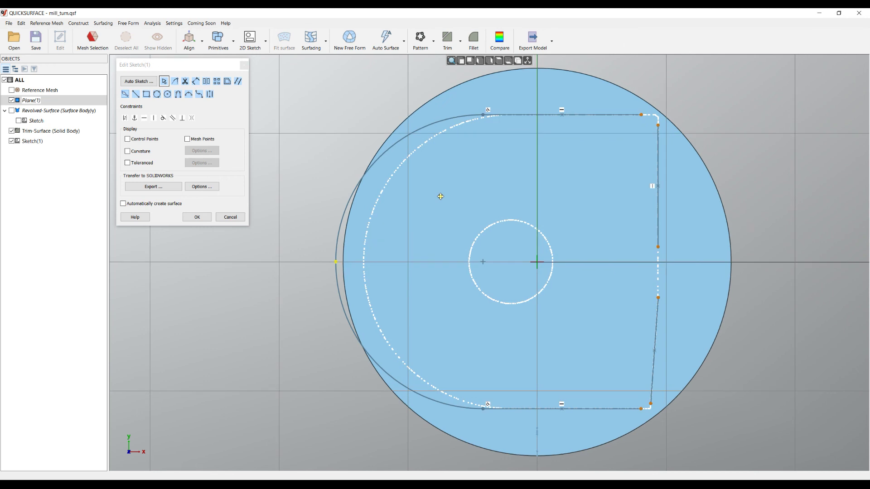
{"action": "left_click", "coordinate": [339, 245]}
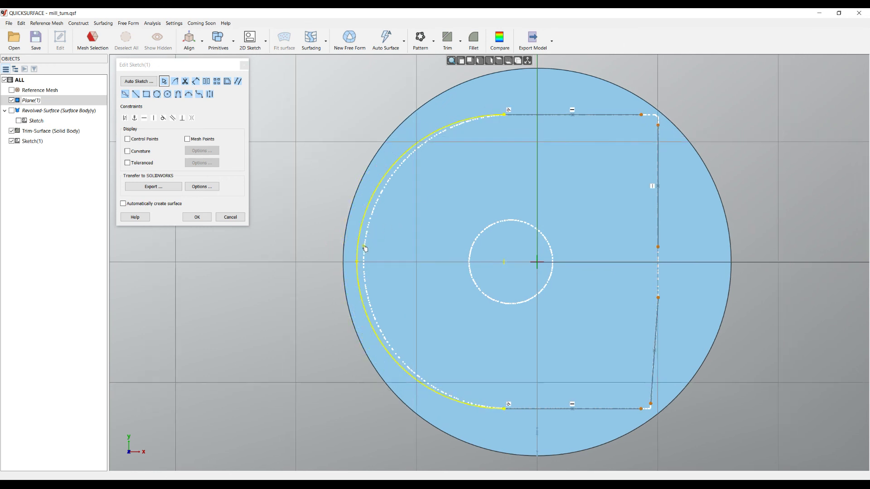
{"action": "left_click_drag", "start_coordinate": [365, 249], "coordinate": [368, 248]}
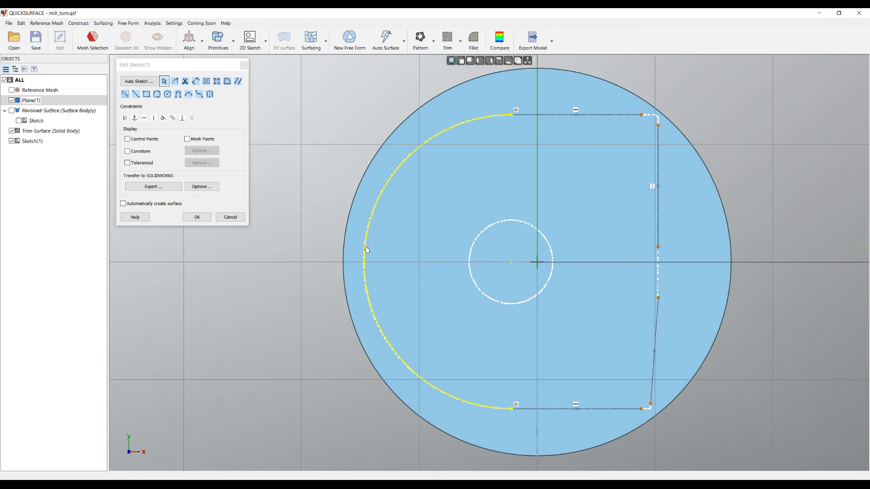
Sharpen the top-right and lower-right corners to close the D-shaped profile
{"action": "mouse_move", "coordinate": [707, 101]}
{"action": "left_mouse_down"}
{"action": "mouse_move", "coordinate": [622, 126]}
{"action": "mouse_move", "coordinate": [623, 140]}
{"action": "left_mouse_up"}
{"action": "key", "text": "Delete"}
{"action": "left_click_drag", "start_coordinate": [666, 233], "coordinate": [674, 312]}
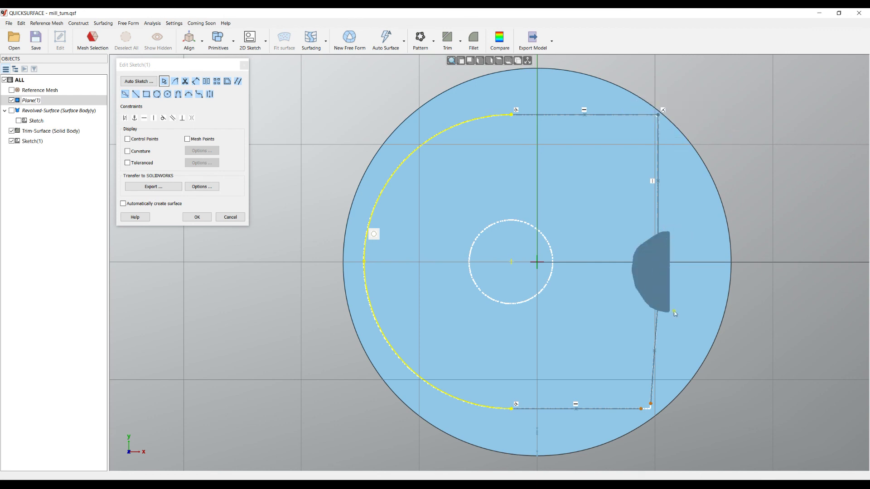
{"action": "key", "text": "Delete"}
{"action": "mouse_move", "coordinate": [700, 376]}
{"action": "left_mouse_down"}
{"action": "mouse_move", "coordinate": [643, 419]}
{"action": "mouse_move", "coordinate": [684, 378]}
{"action": "left_mouse_up"}
{"action": "key", "text": "Delete"}
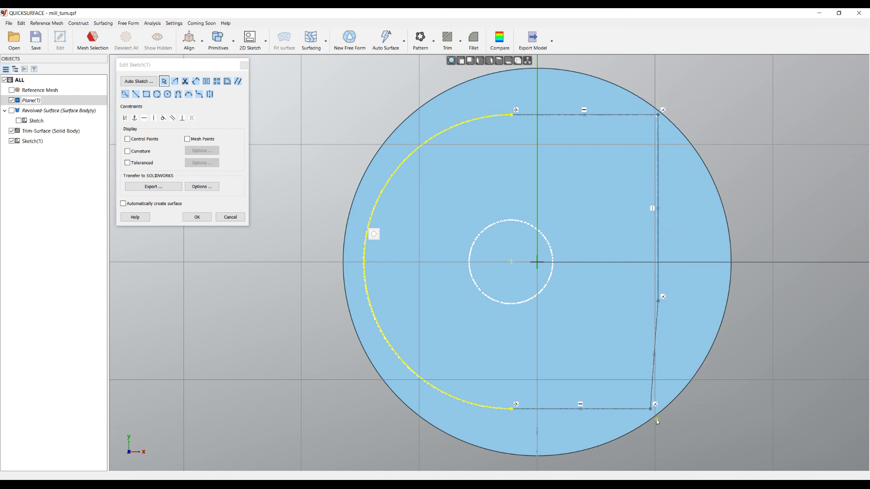
{"action": "left_click", "coordinate": [197, 217]}
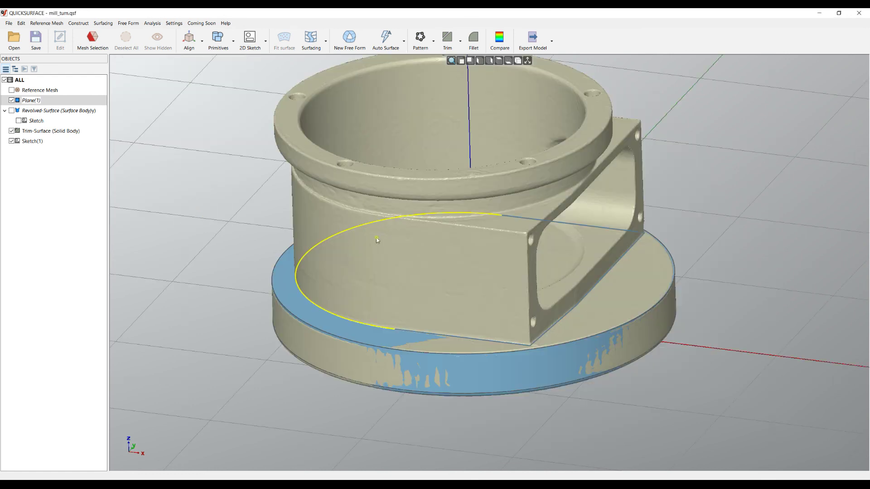
Extrude Sketch(1) about 22.7 mm upward into a solid Extruded-Surface body
{"action": "left_click", "coordinate": [505, 339]}
{"action": "left_click", "coordinate": [521, 332]}
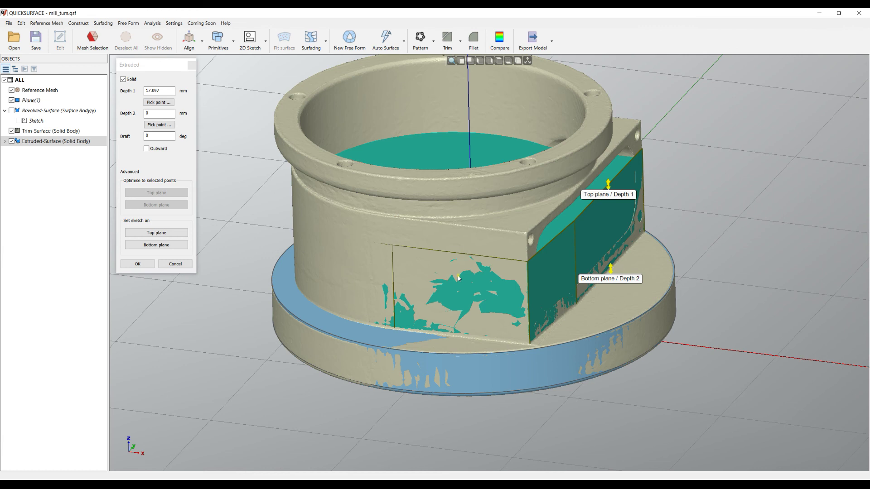
{"action": "left_click_drag", "start_coordinate": [609, 172], "coordinate": [606, 157]}
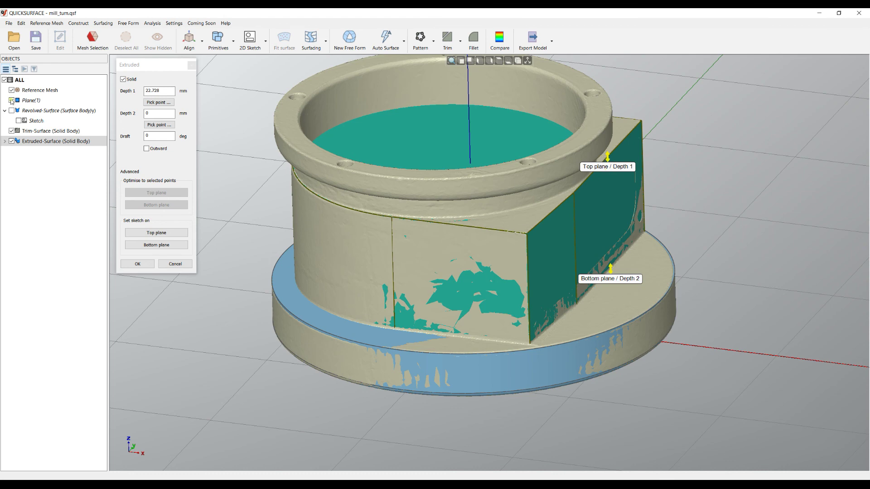
{"action": "left_click", "coordinate": [137, 265]}
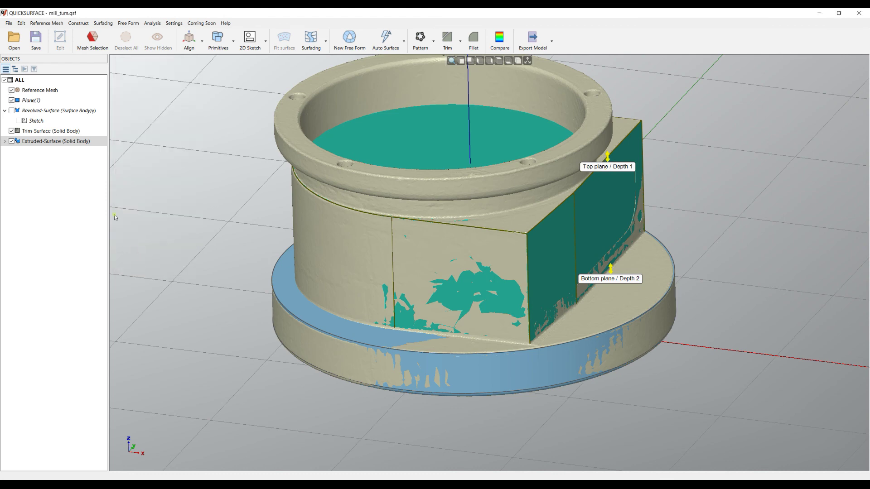
Hide the reference mesh and orbit to inspect the base disk and extruded solid
{"action": "left_click", "coordinate": [12, 90]}
{"action": "right_click_drag", "start_coordinate": [437, 298], "coordinate": [452, 280]}
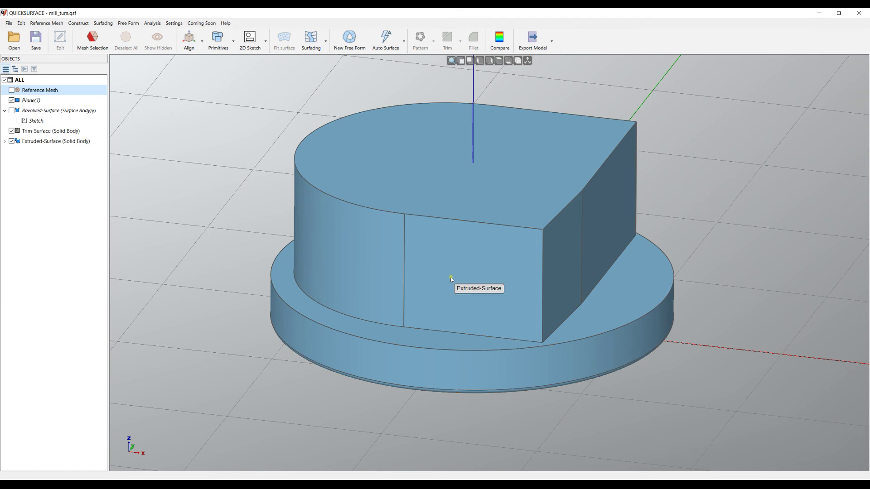